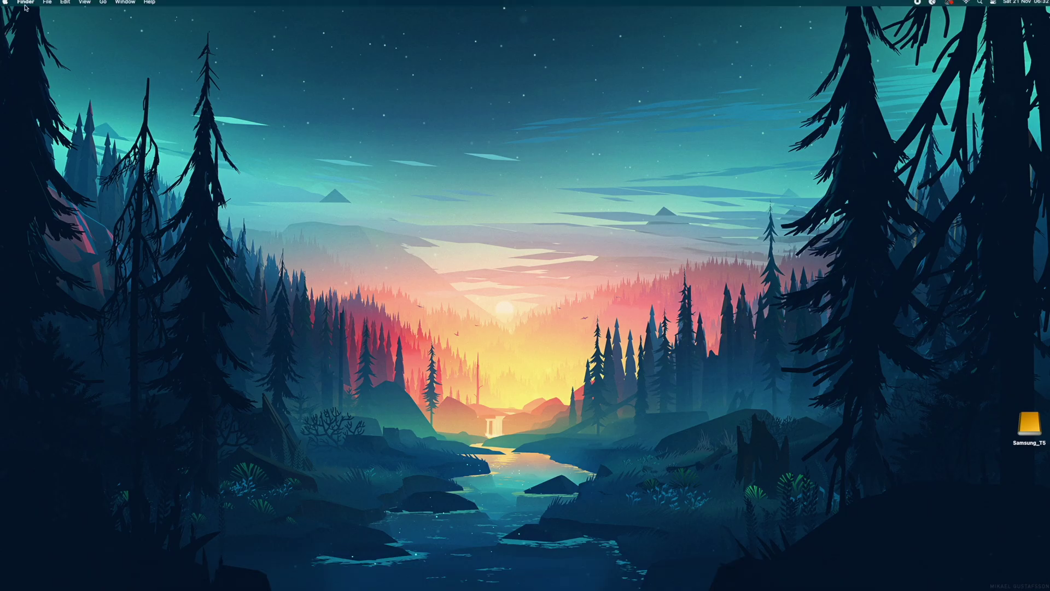
Step: Open the Storage tab of About This Mac to check free space on Macintosh HD and Samsung_T5
{"action": "left_click", "coordinate": [528, 125]}
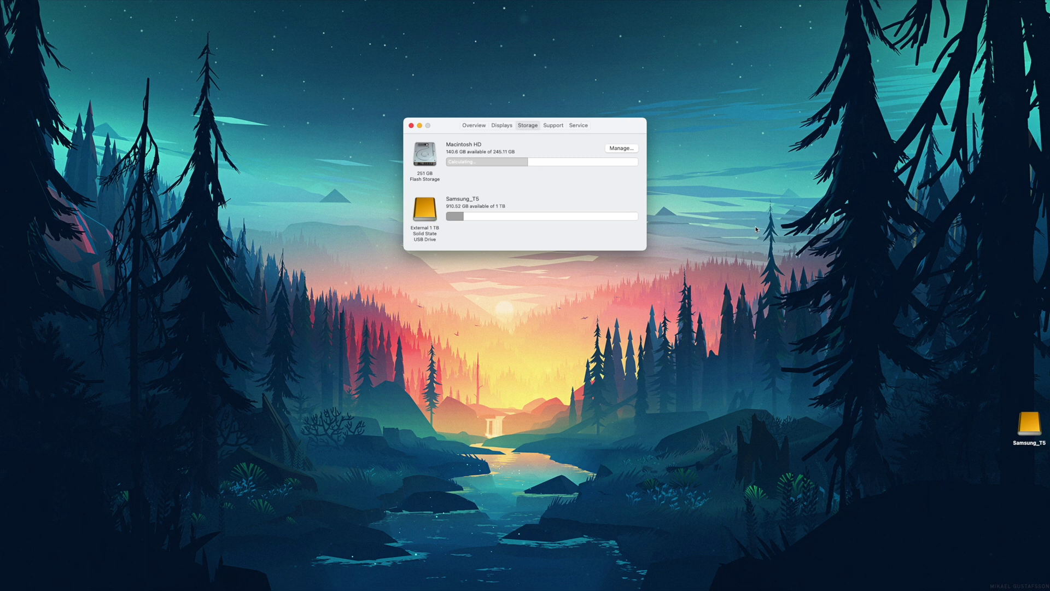
{"action": "mouse_move", "coordinate": [545, 142]}
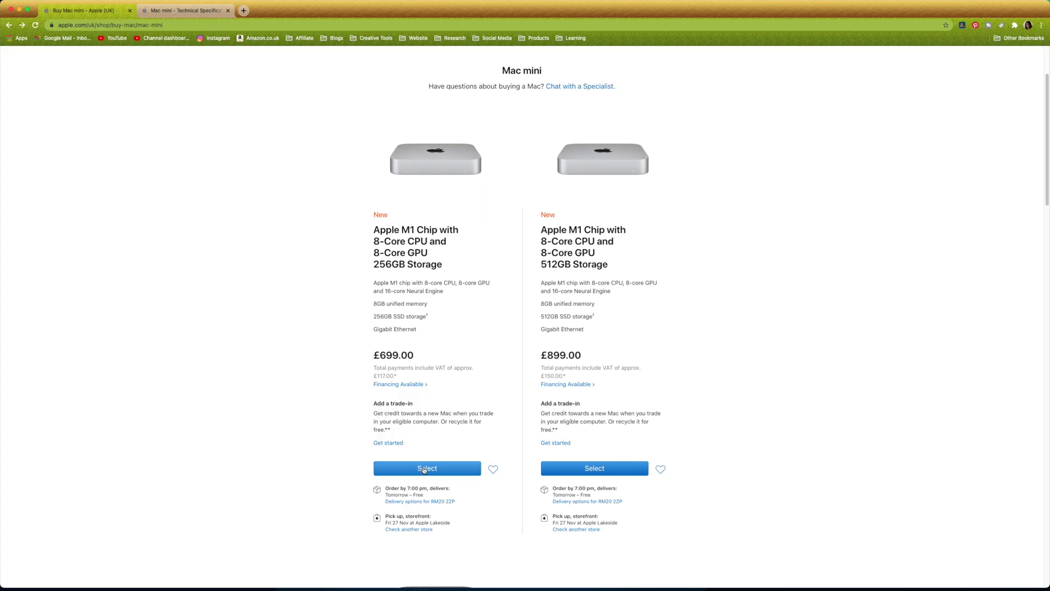
Step: Select the 256GB M1 Mac mini and upgrade it to 2TB SSD storage for £1,499.00
{"action": "left_click", "coordinate": [425, 469]}
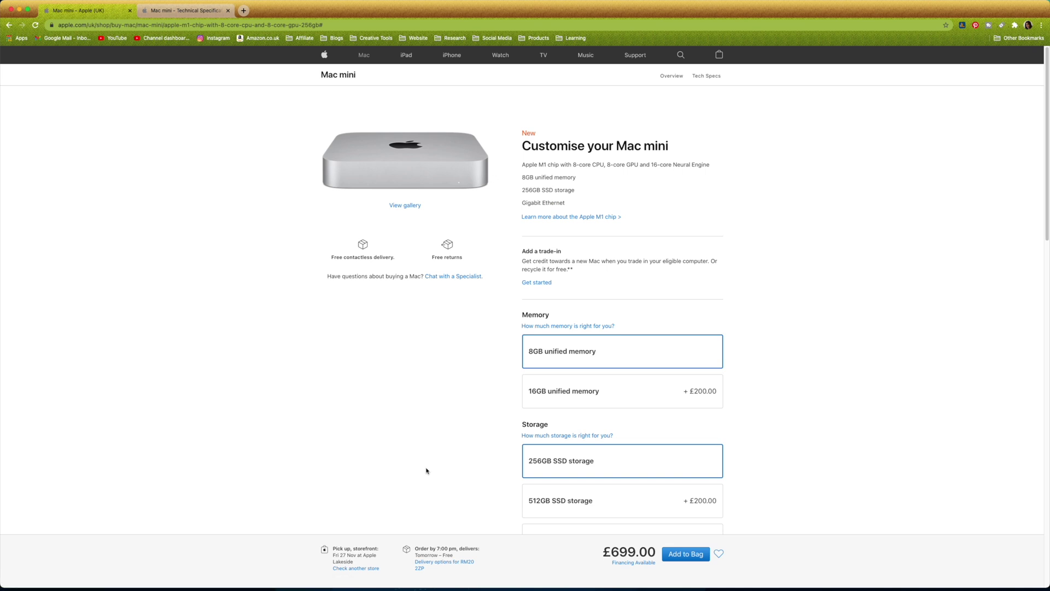
{"action": "scroll", "coordinate": [426, 471], "scroll_direction": "down", "scroll_amount": 5}
{"action": "left_click", "coordinate": [547, 356]}
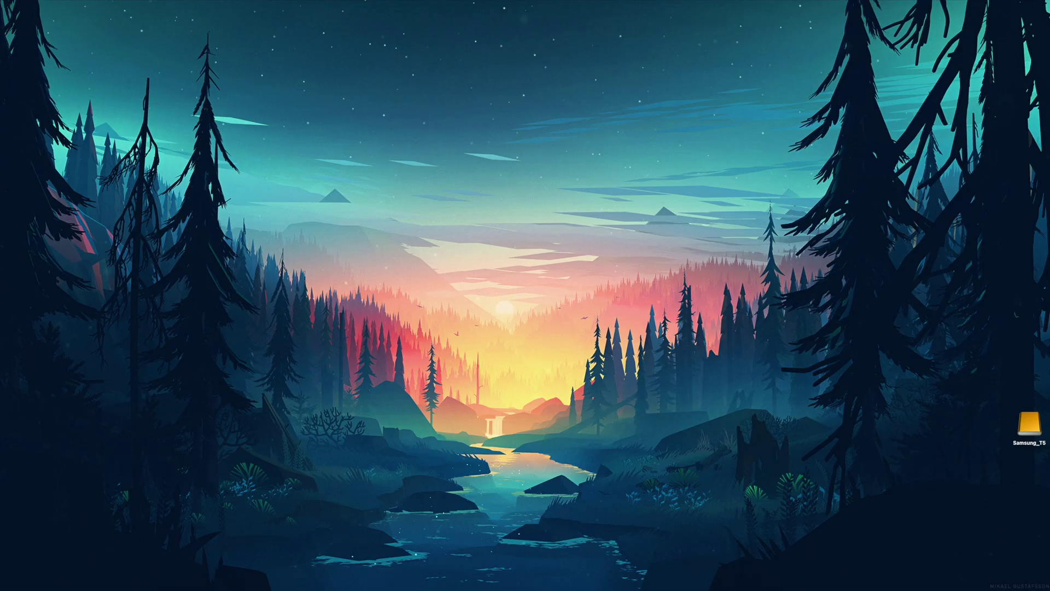
Step: Launch Final Cut Pro full screen and create a new library named 'Year End Reflection TEST'
{"action": "mouse_move", "coordinate": [361, 584]}
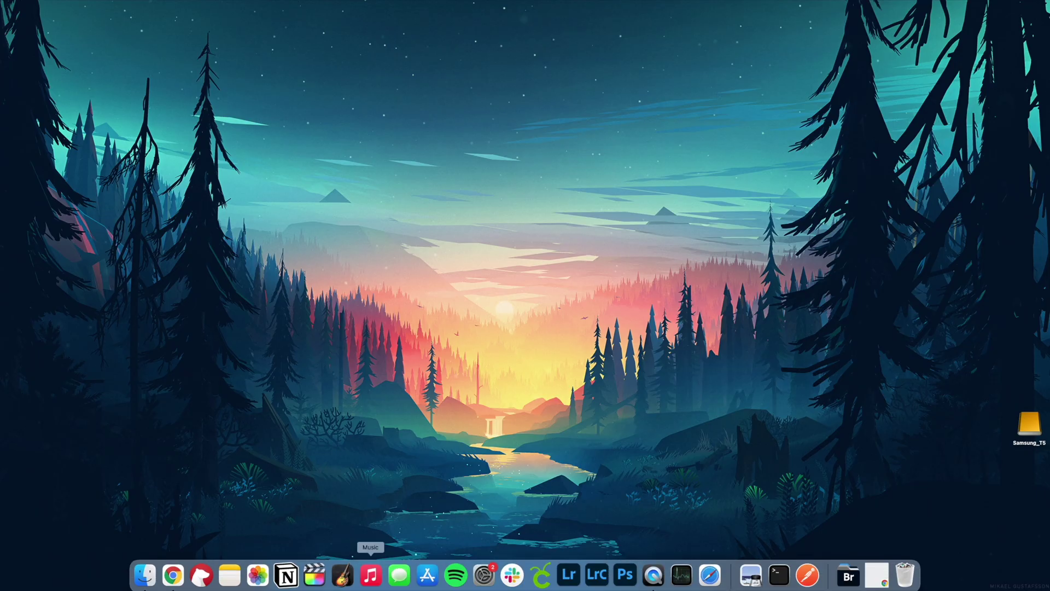
{"action": "left_click", "coordinate": [312, 580]}
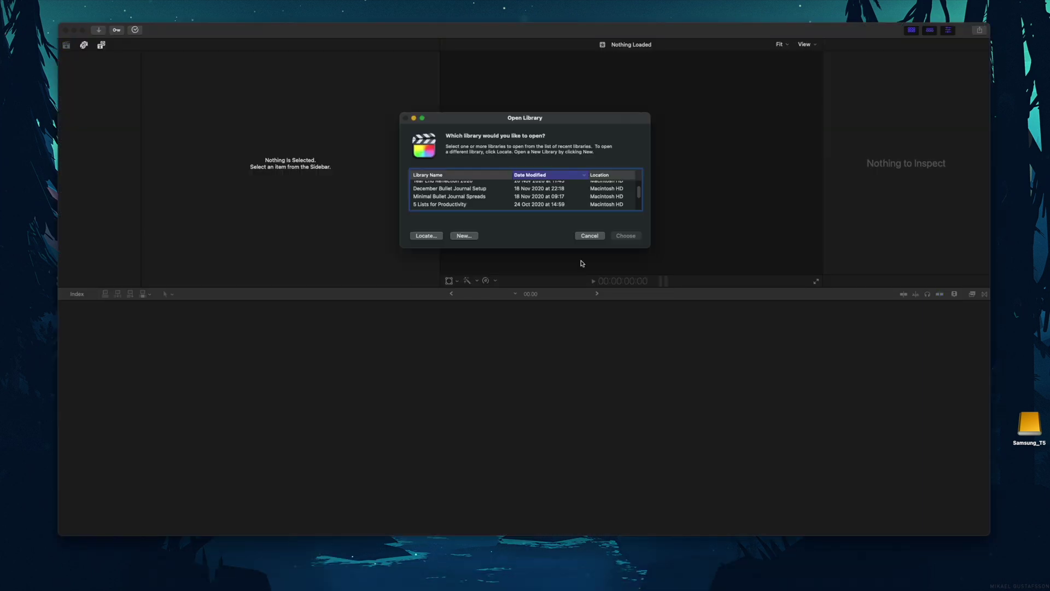
{"action": "left_click", "coordinate": [589, 234]}
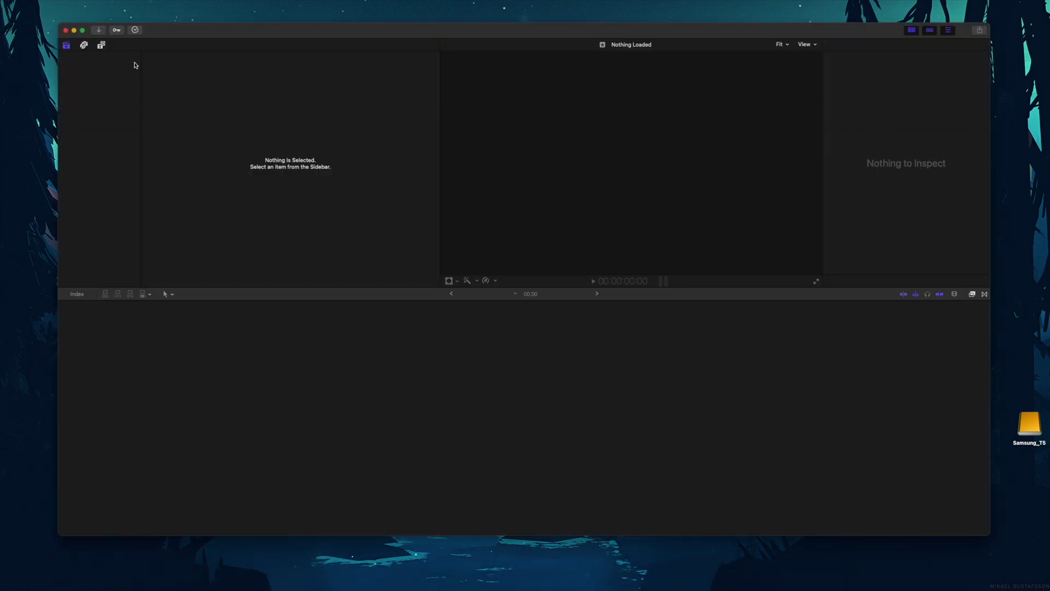
{"action": "left_click", "coordinate": [84, 31]}
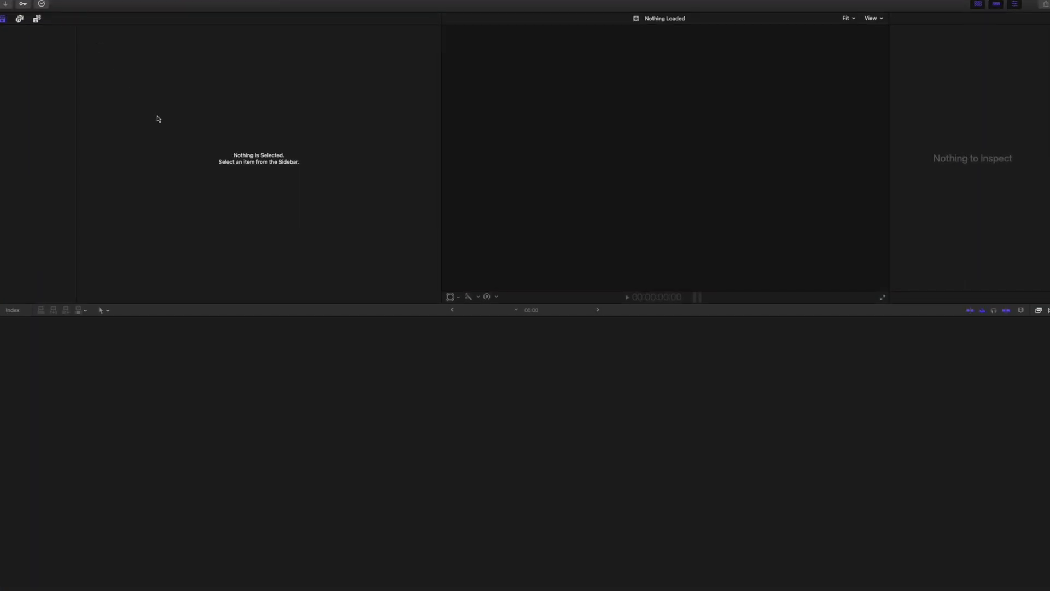
{"action": "left_click", "coordinate": [64, 2]}
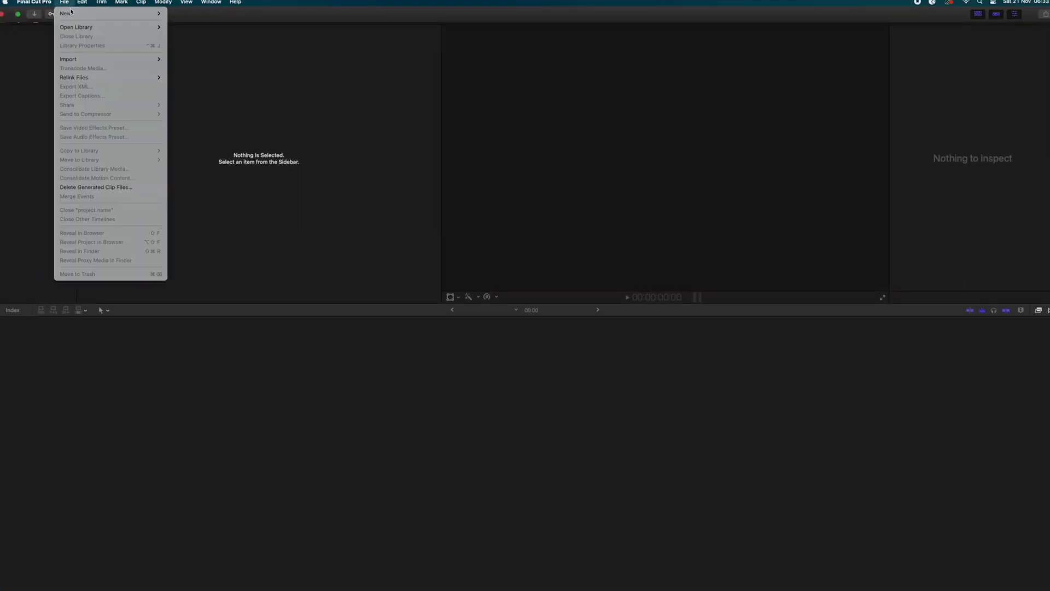
{"action": "mouse_move", "coordinate": [120, 13]}
{"action": "left_click", "coordinate": [201, 33]}
{"action": "type", "text": "Ye"}
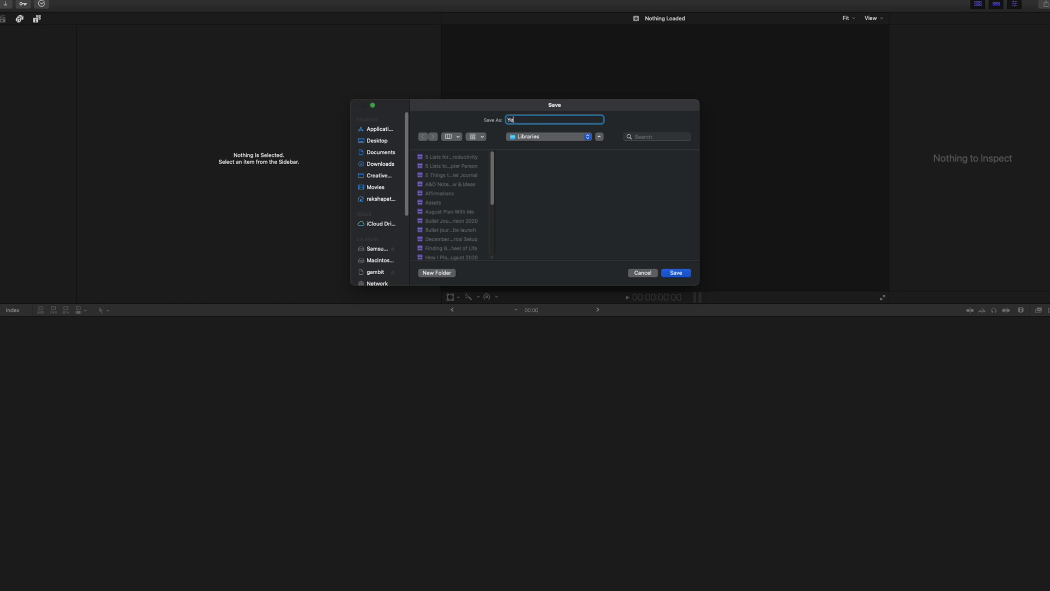
{"action": "type", "text": "ar End Reflection TEST"}
{"action": "left_click", "coordinate": [678, 274]}
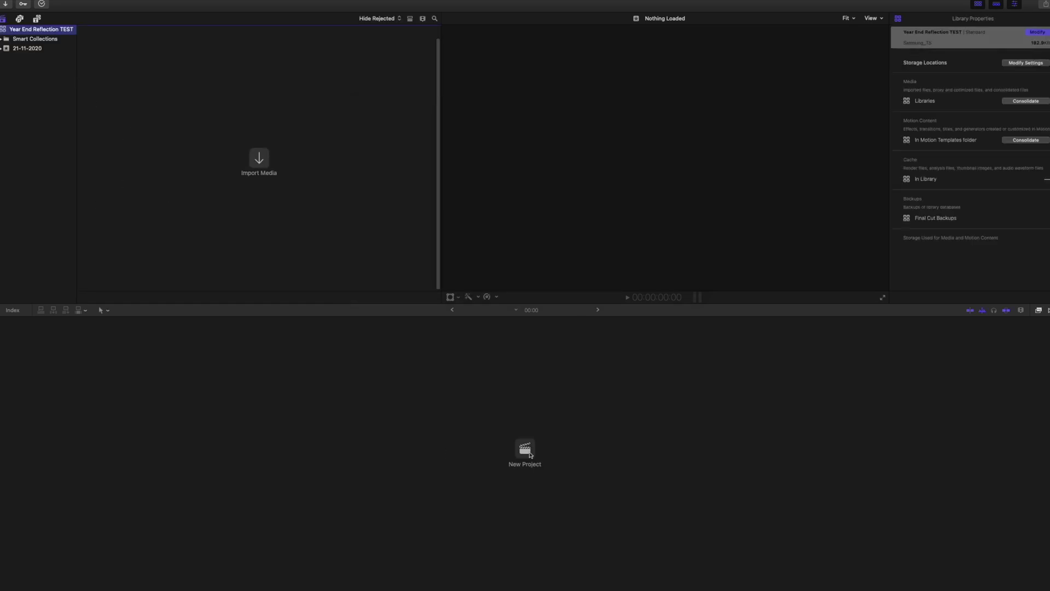
Step: Create a 4K 23.98p project named 'Year End Reflection Test' in the library
{"action": "left_click", "coordinate": [525, 450]}
{"action": "type", "text": "Year End Reflection Test"}
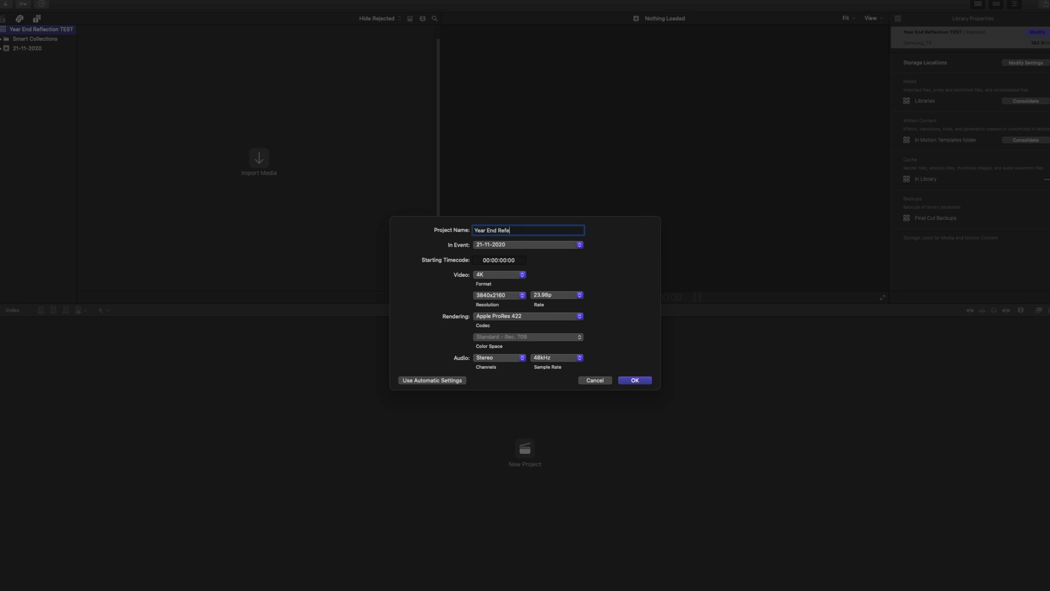
{"action": "left_click", "coordinate": [635, 380]}
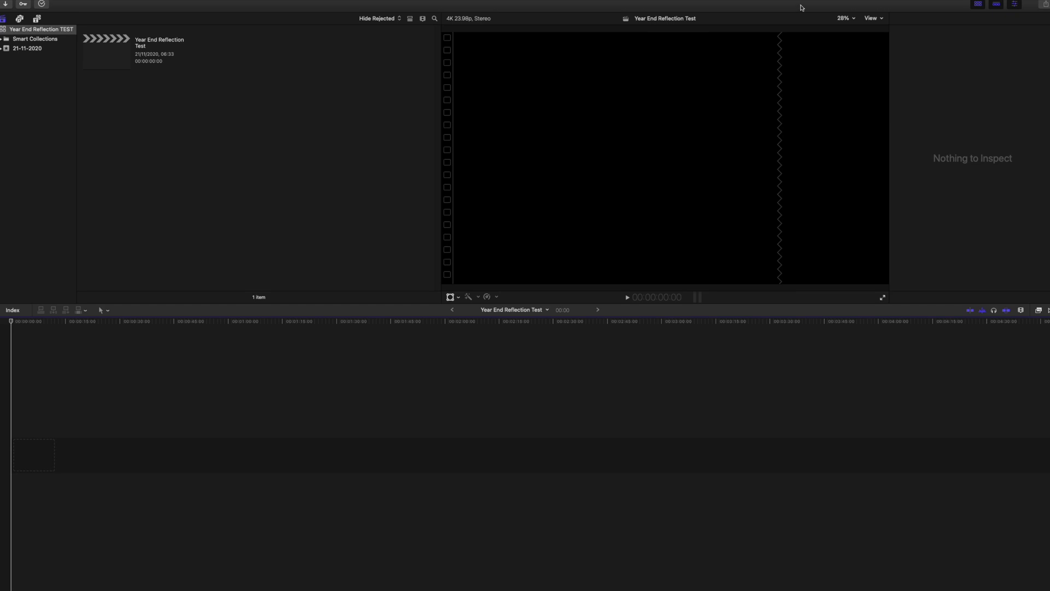
Step: Import the A Roll, B Roll and Audio folders from Samsung_T5's Year End Reflection into 21-11-2020
{"action": "left_click", "coordinate": [129, 61]}
{"action": "left_click", "coordinate": [3, 5]}
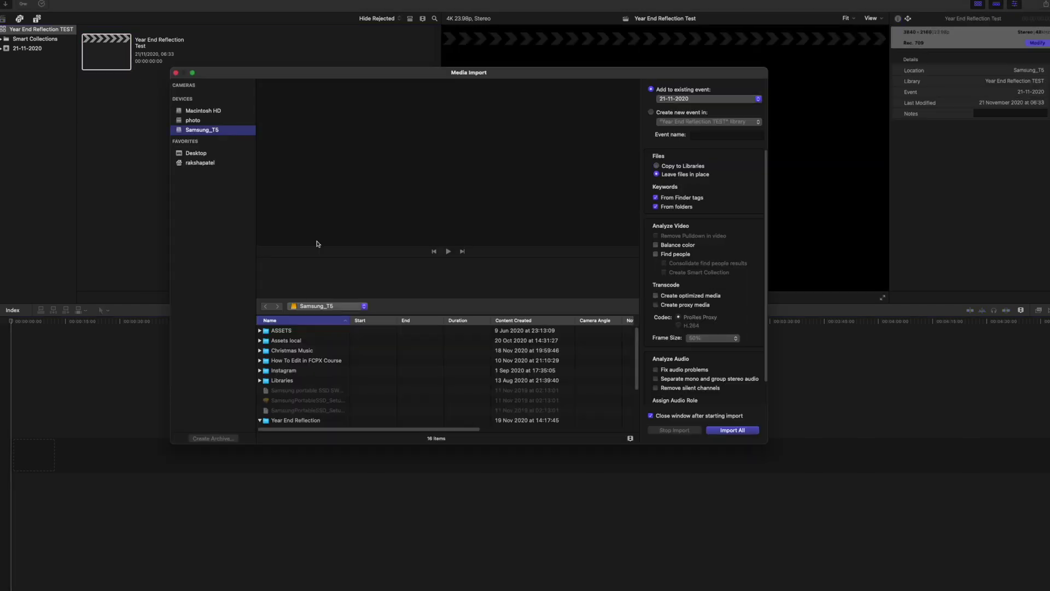
{"action": "left_click", "coordinate": [284, 421]}
{"action": "key", "text": "Right"}
{"action": "scroll", "coordinate": [370, 423], "scroll_direction": "down", "scroll_amount": 2}
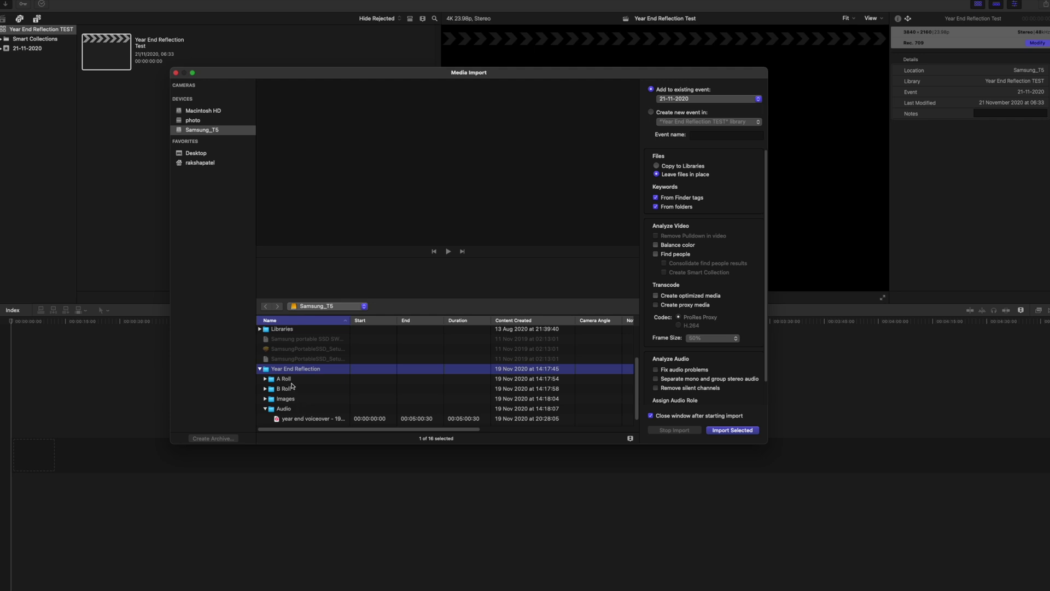
{"action": "left_click", "coordinate": [292, 387], "text": "shift"}
{"action": "left_click", "coordinate": [308, 410], "text": "super"}
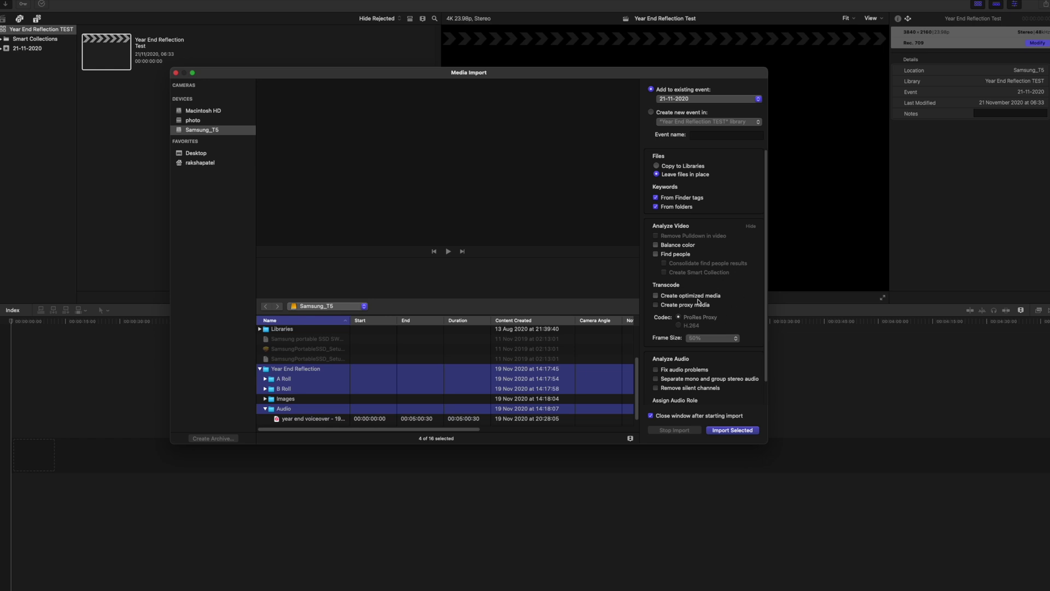
{"action": "left_click", "coordinate": [744, 432]}
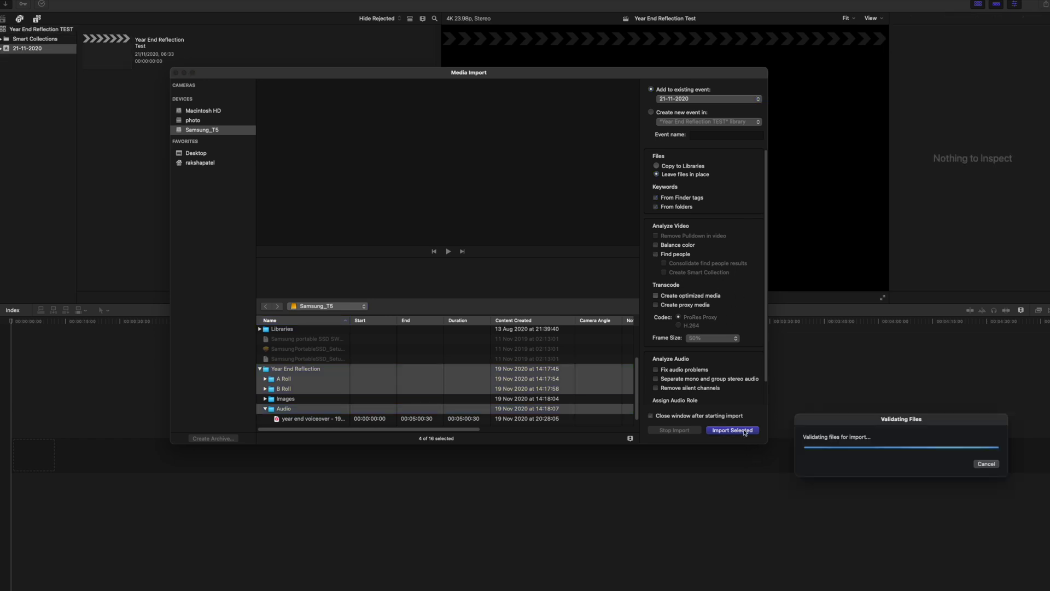
{"action": "left_click", "coordinate": [605, 332]}
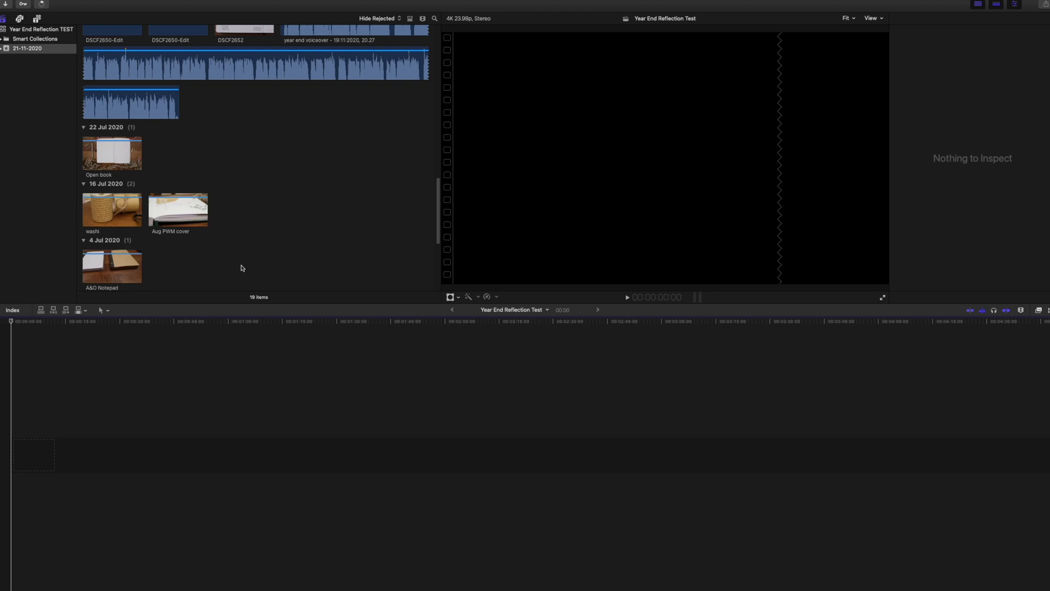
Step: Append the three A Roll clips to the timeline
{"action": "scroll", "coordinate": [240, 250], "scroll_direction": "down", "scroll_amount": 5}
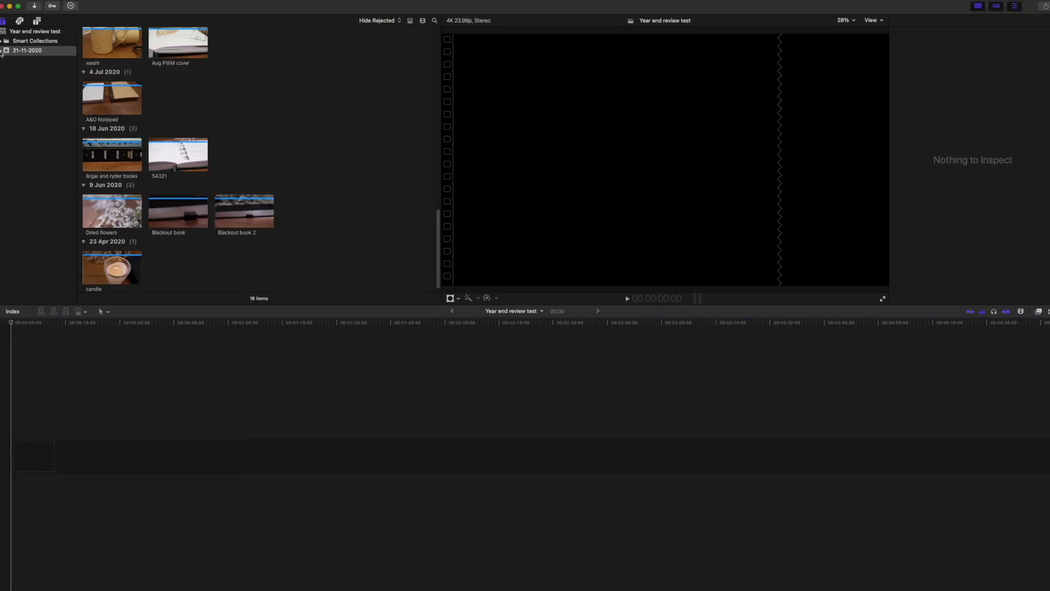
{"action": "left_click", "coordinate": [1, 49]}
{"action": "left_click", "coordinate": [24, 62]}
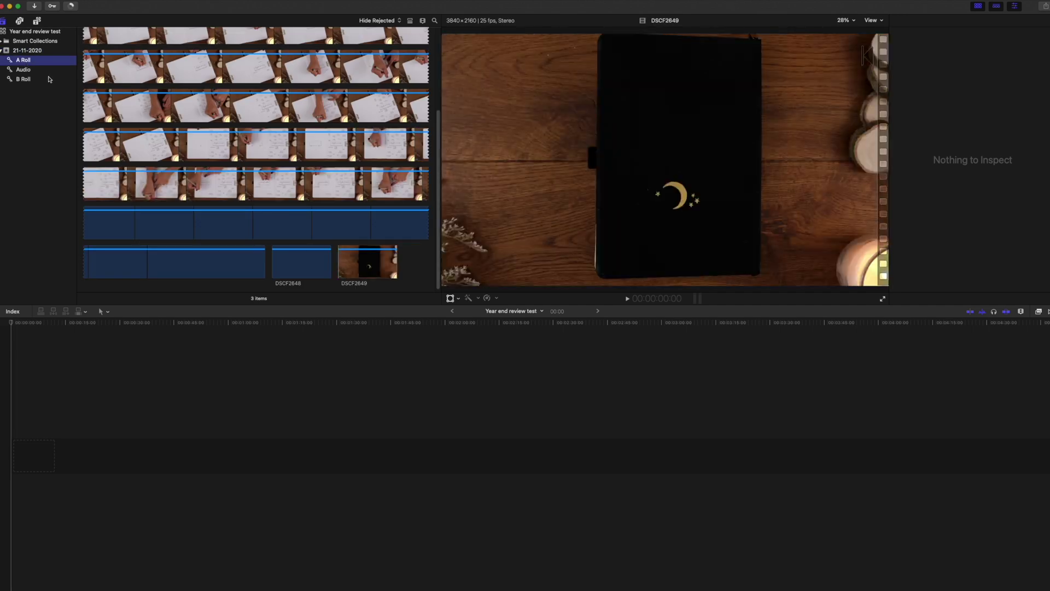
{"action": "left_click_drag", "start_coordinate": [155, 35], "coordinate": [405, 391]}
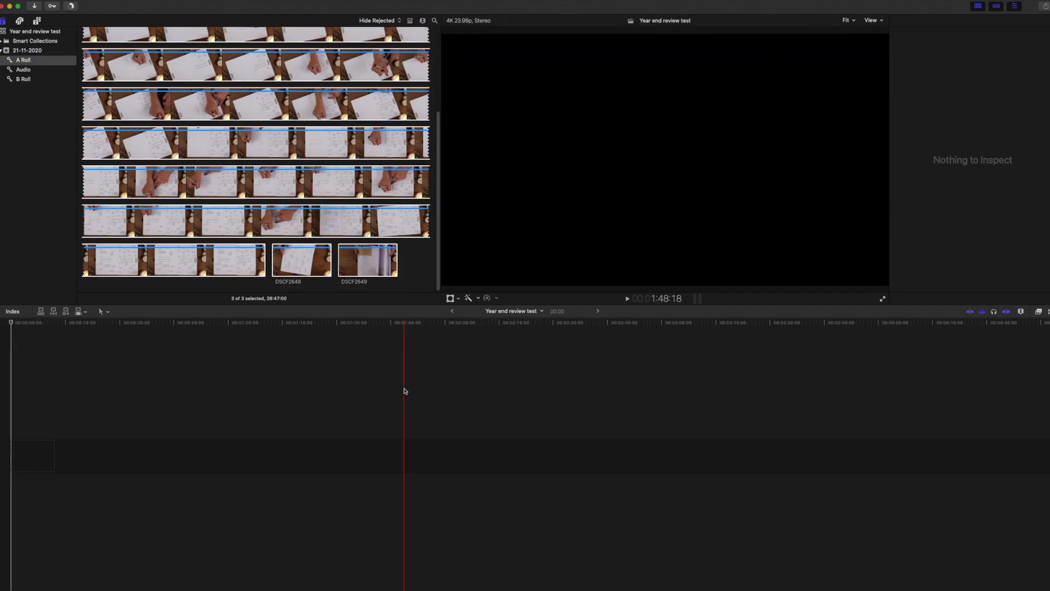
{"action": "key", "text": "e"}
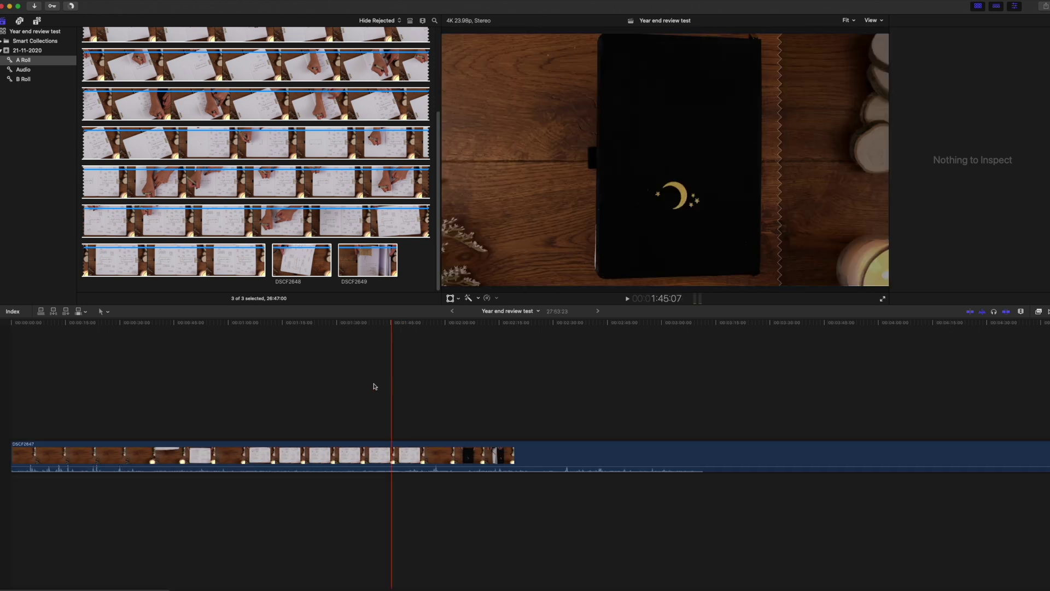
Step: Mute the three clips' audio and rotate the notebook footage to about -181°
{"action": "left_click_drag", "start_coordinate": [27, 375], "coordinate": [1045, 542]}
{"action": "left_click_drag", "start_coordinate": [972, 35], "coordinate": [889, 35]}
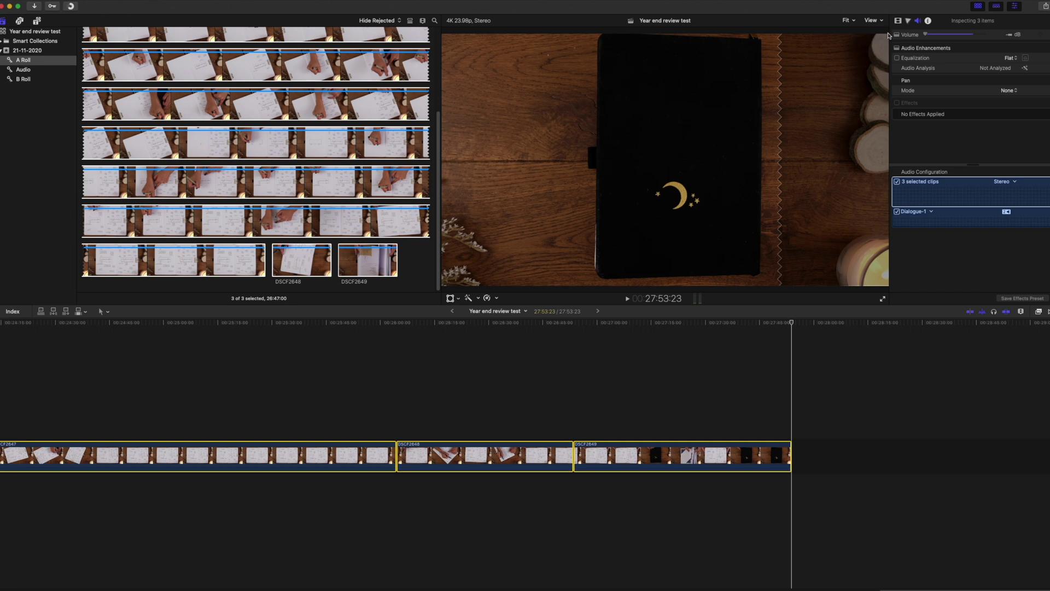
{"action": "left_click", "coordinate": [458, 298]}
{"action": "left_click", "coordinate": [480, 308]}
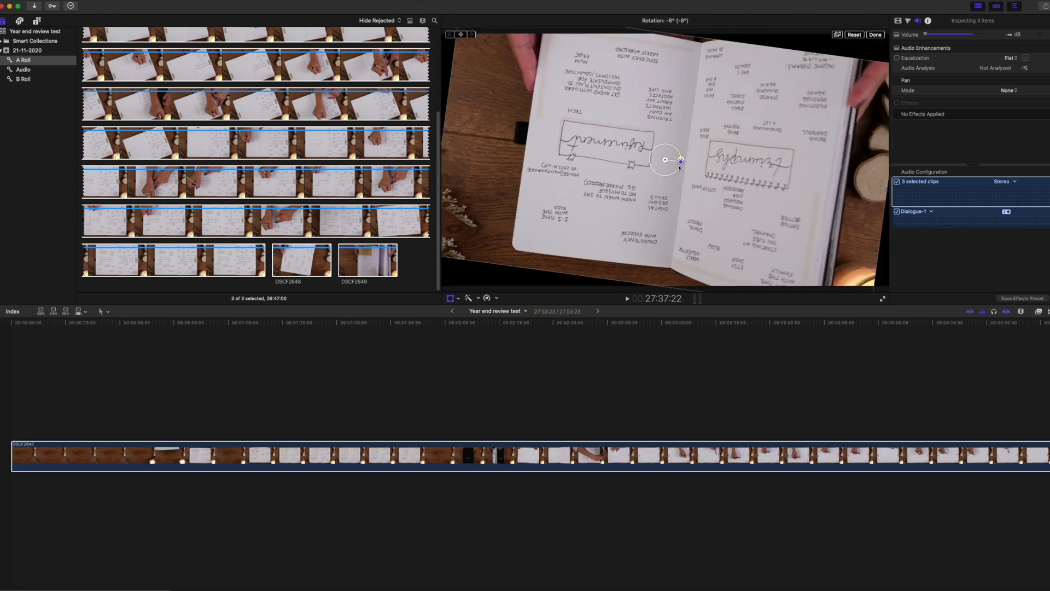
{"action": "left_click_drag", "start_coordinate": [597, 167], "coordinate": [593, 161]}
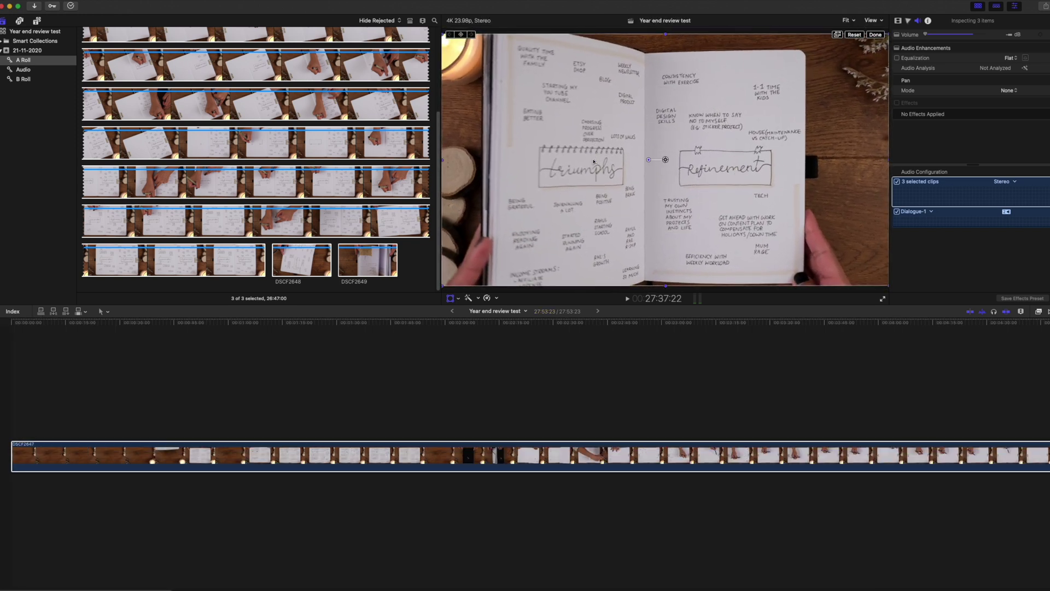
{"action": "left_click", "coordinate": [875, 34]}
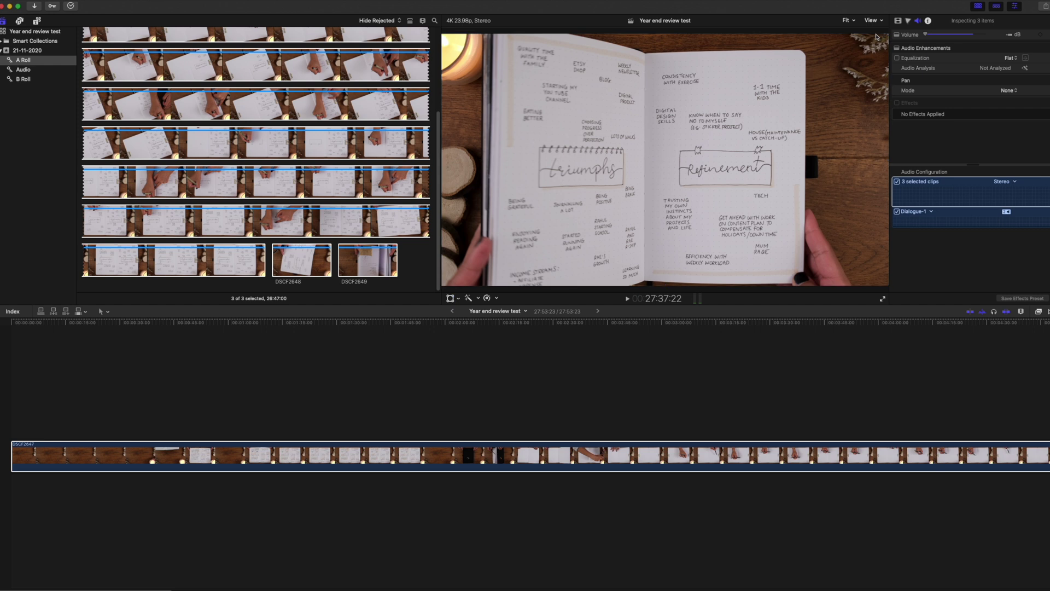
Step: Speed the DSCF2647 clips up to 4x and skim through to preview the result
{"action": "left_click", "coordinate": [500, 298]}
{"action": "mouse_move", "coordinate": [508, 316]}
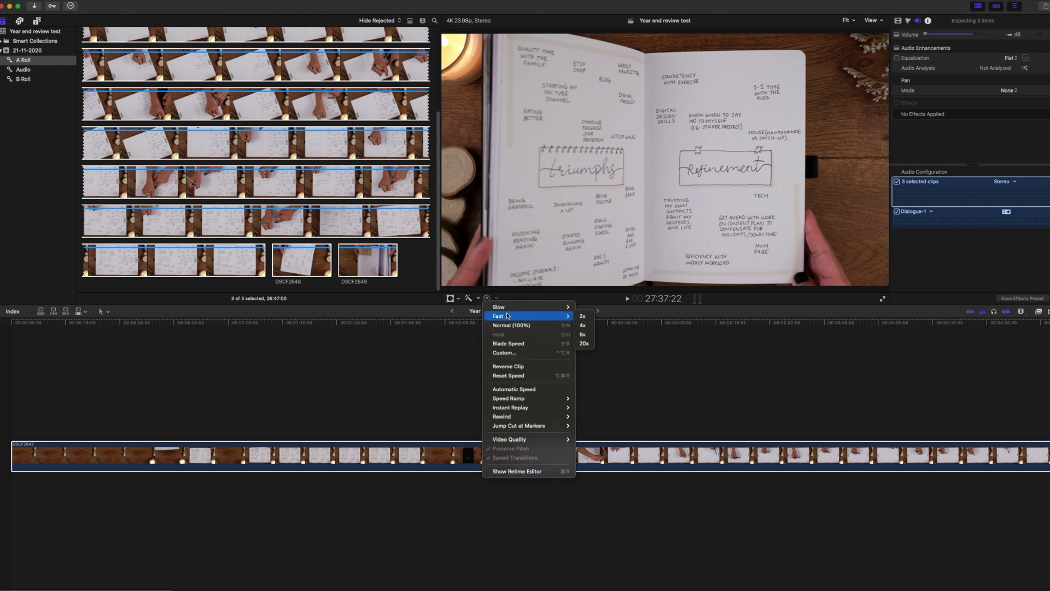
{"action": "left_click", "coordinate": [584, 325]}
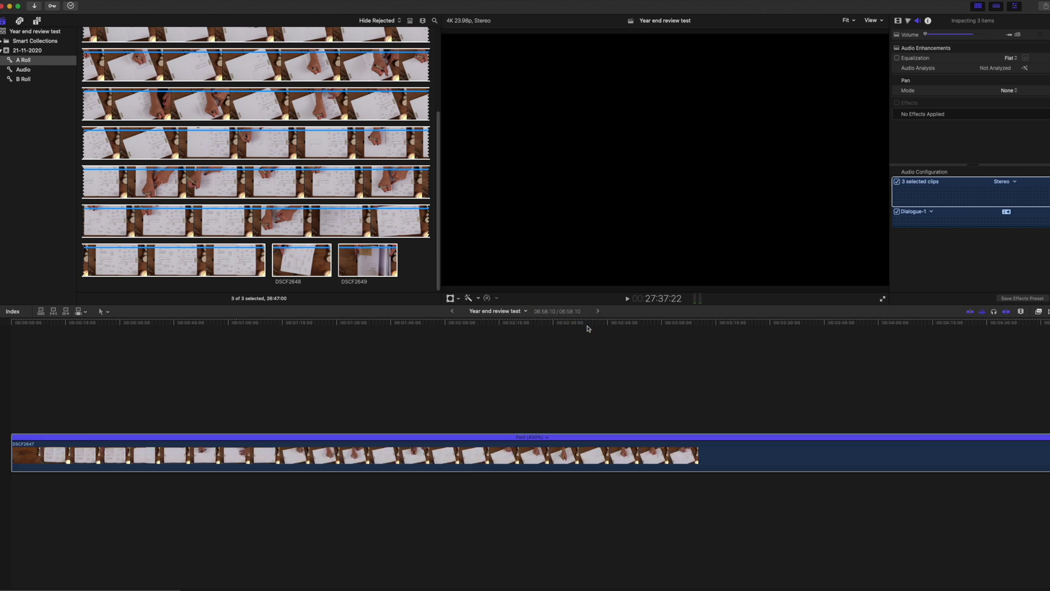
{"action": "left_click_drag", "start_coordinate": [589, 328], "coordinate": [894, 386]}
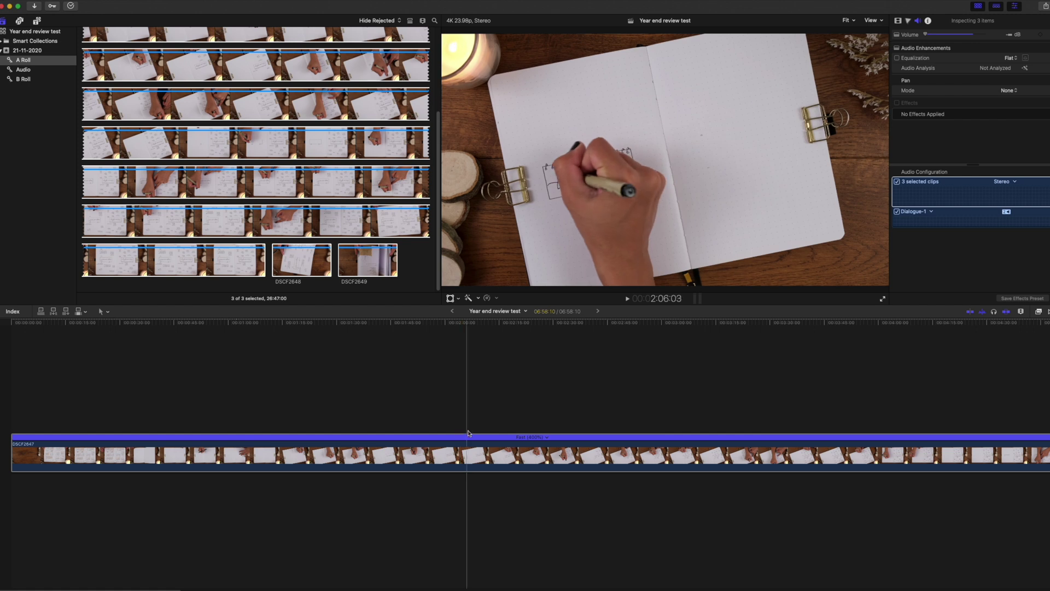
{"action": "left_click", "coordinate": [25, 80]}
Step: Insert the Dried flowers, candle and washi B-roll clips at the start of the timeline
{"action": "left_click", "coordinate": [112, 203]}
{"action": "key", "text": "w"}
{"action": "left_click", "coordinate": [112, 260]}
{"action": "key", "text": "w"}
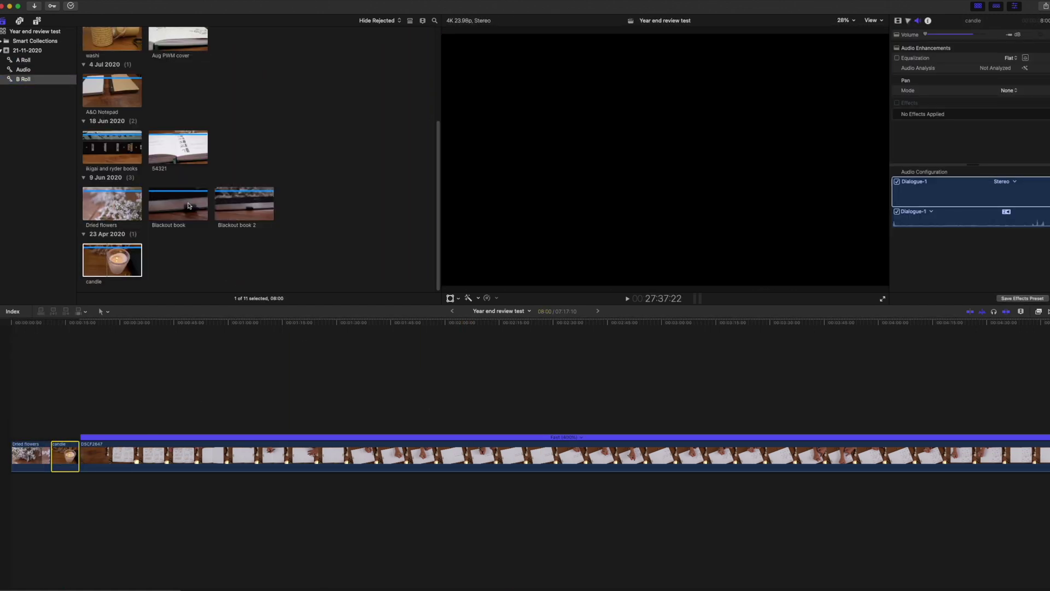
{"action": "scroll", "coordinate": [189, 206], "scroll_direction": "up", "scroll_amount": 5}
{"action": "left_click", "coordinate": [113, 155]}
{"action": "key", "text": "w"}
Step: Append 54321 to the end and connect DSCF2652 above the main storyline
{"action": "scroll", "coordinate": [547, 383], "scroll_direction": "right", "scroll_amount": 10}
{"action": "mouse_move", "coordinate": [703, 585]}
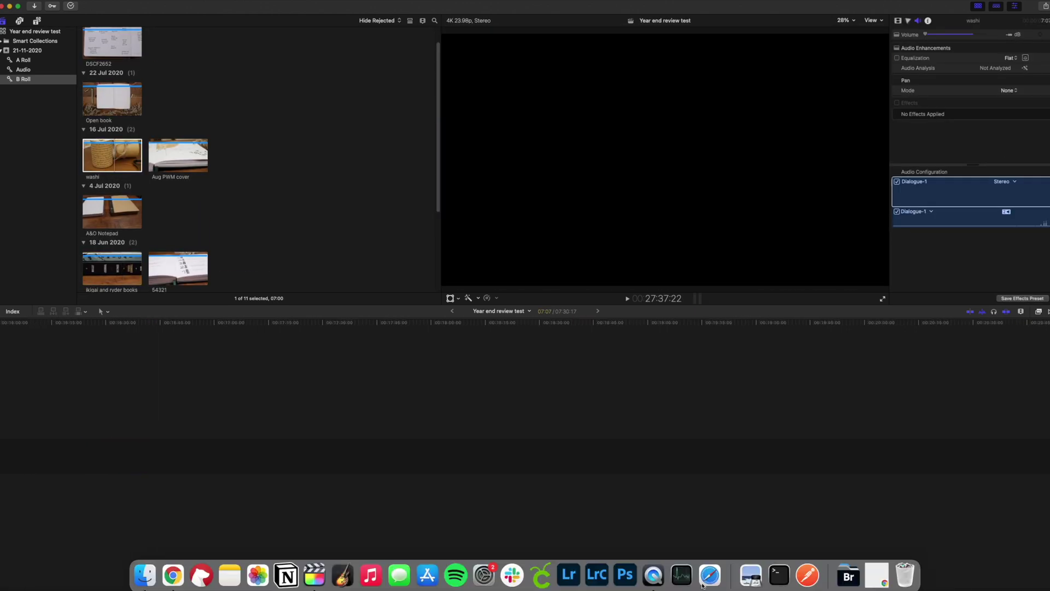
{"action": "scroll", "coordinate": [563, 382], "scroll_direction": "left", "scroll_amount": 10}
{"action": "left_click", "coordinate": [178, 268]}
{"action": "key", "text": "e"}
{"action": "scroll", "coordinate": [129, 109], "scroll_direction": "up", "scroll_amount": 2}
{"action": "left_click", "coordinate": [129, 72]}
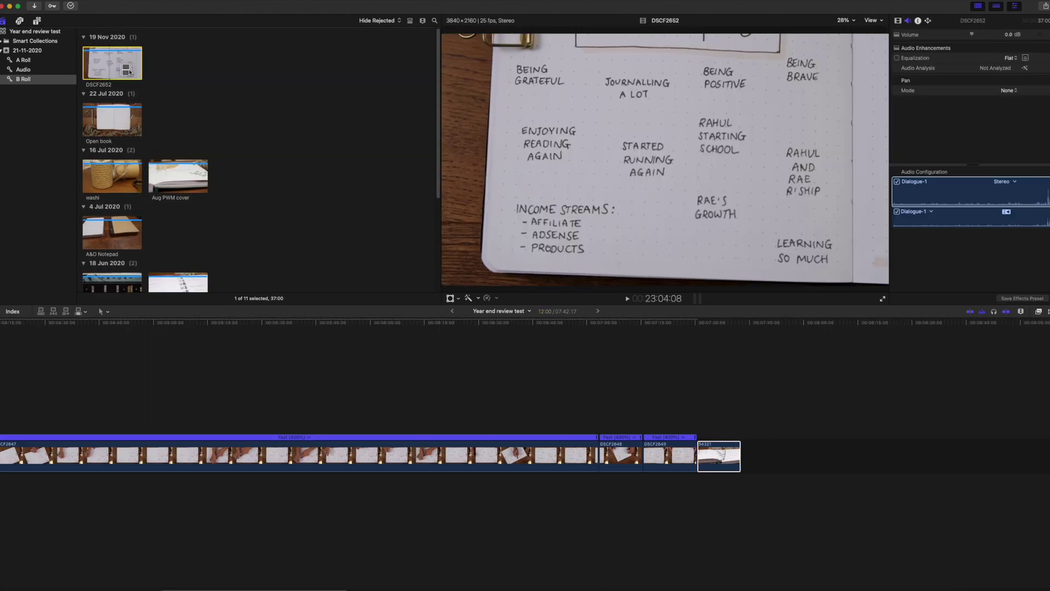
{"action": "scroll", "coordinate": [164, 164], "scroll_direction": "down", "scroll_amount": 2}
{"action": "key", "text": "q"}
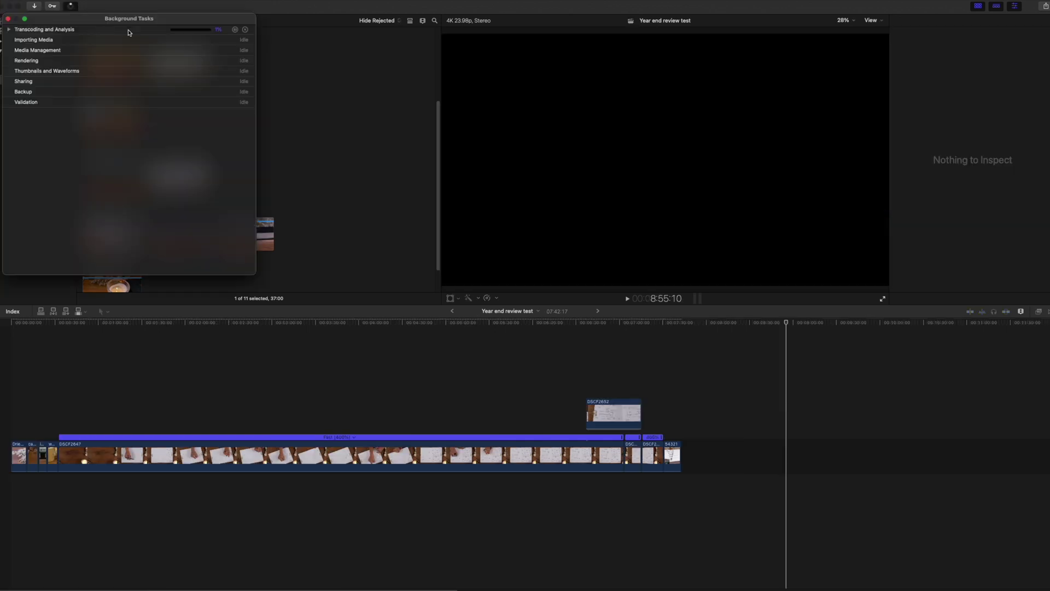
Step: Check the background transcoding and analysis tasks, then play back the edit
{"action": "key", "text": "super+9"}
{"action": "left_click", "coordinate": [365, 111]}
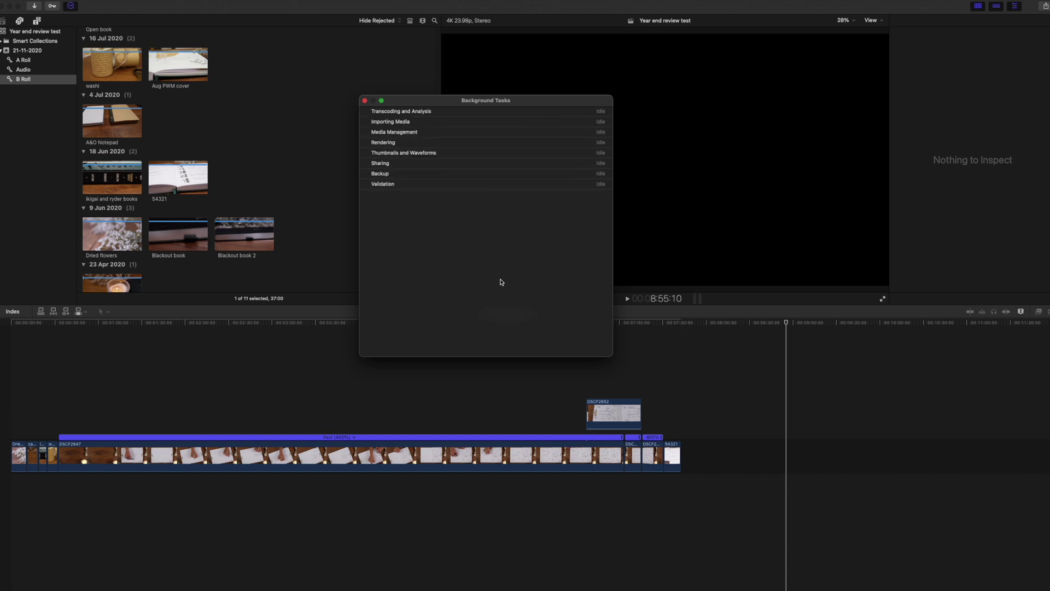
{"action": "key", "text": "super+9"}
{"action": "left_click", "coordinate": [584, 383]}
{"action": "key", "text": "space"}
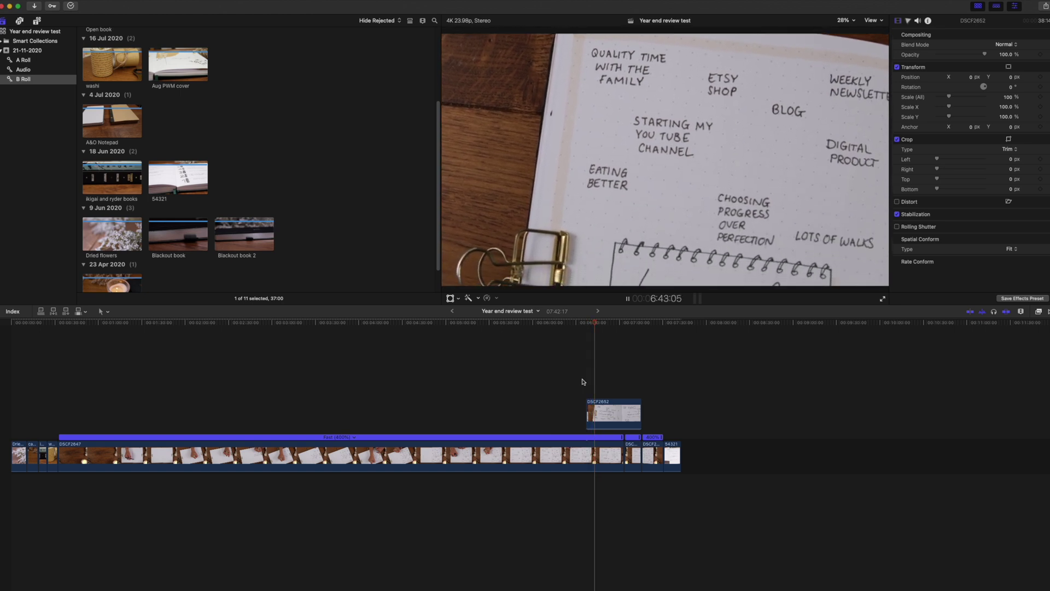
{"action": "key", "text": "space"}
Step: Add Cross Dissolve transitions to the Dried flowers and candle clips and the short end clip
{"action": "key", "text": "ctrl+super+5"}
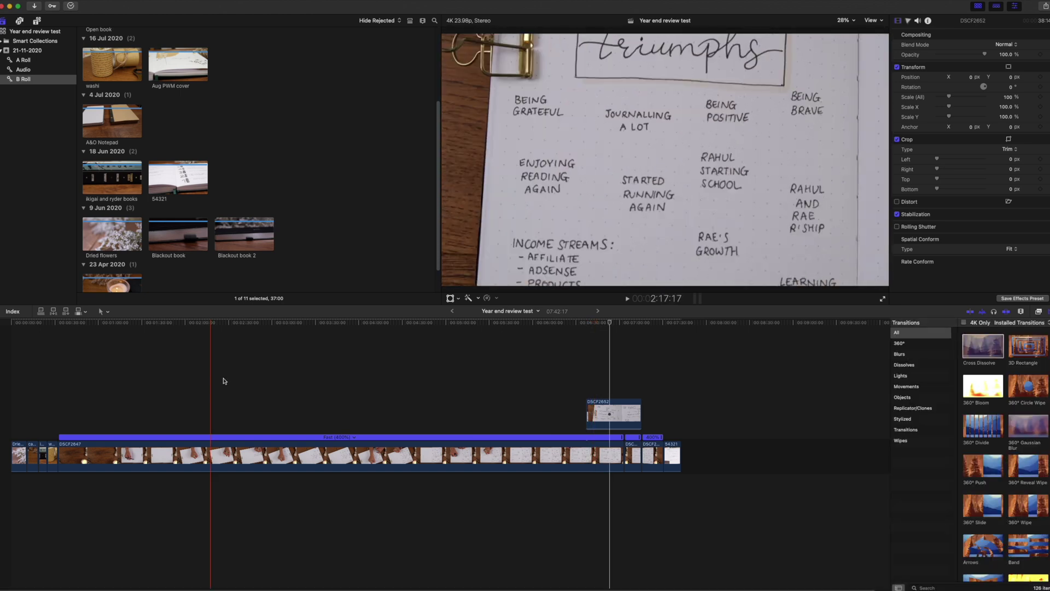
{"action": "left_click", "coordinate": [22, 452]}
{"action": "left_click", "coordinate": [30, 456], "text": "super"}
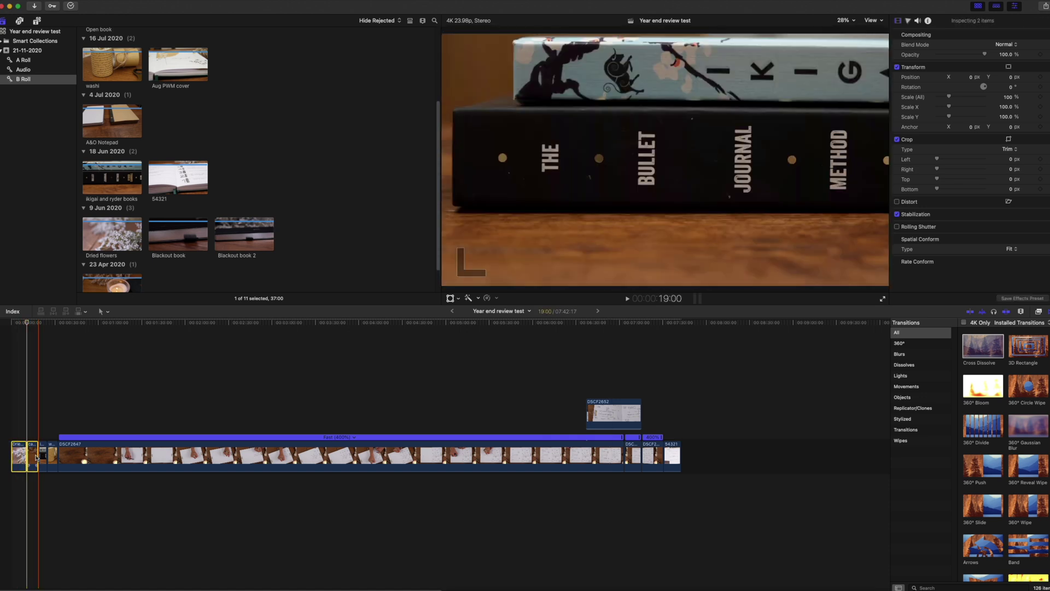
{"action": "key", "text": "Return"}
{"action": "left_click", "coordinate": [652, 456]}
{"action": "key", "text": "super+t"}
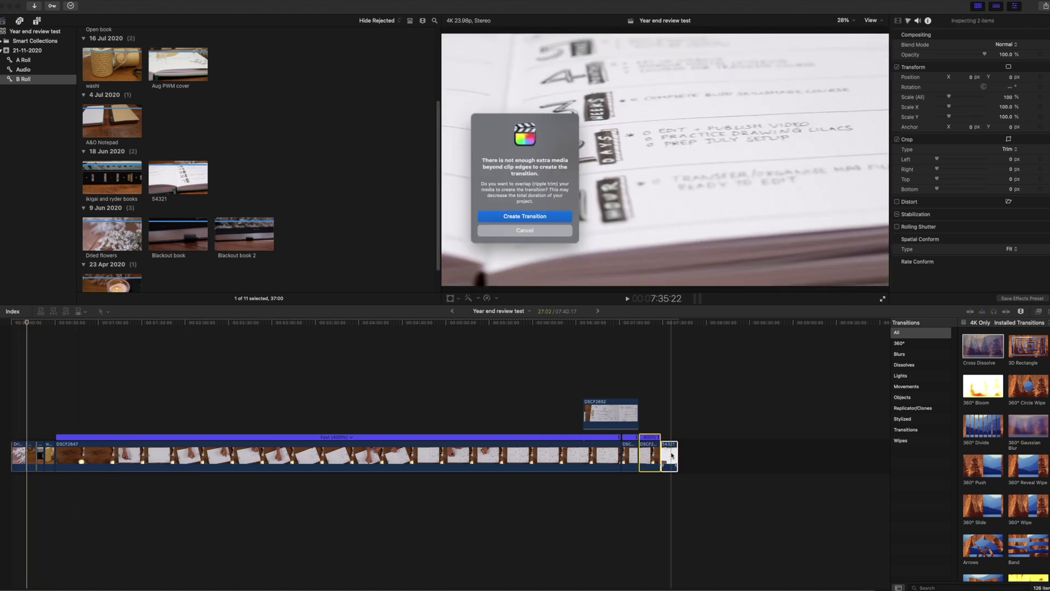
{"action": "key", "text": "Return"}
{"action": "left_click", "coordinate": [742, 515]}
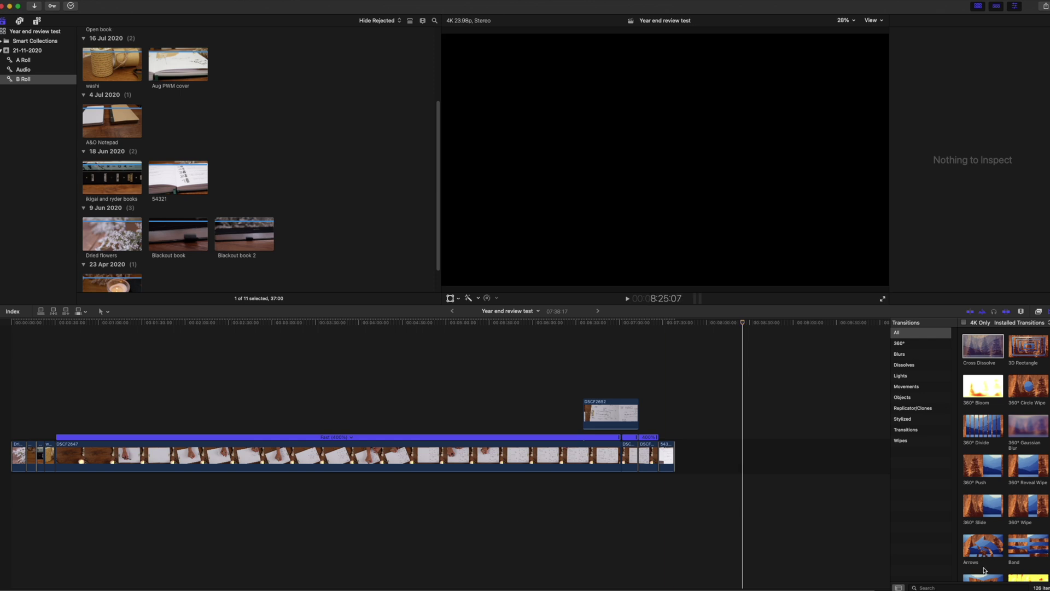
Step: Drop the Slide transition onto DSCF2652 and play it back zoomed in
{"action": "type", "text": "slide"}
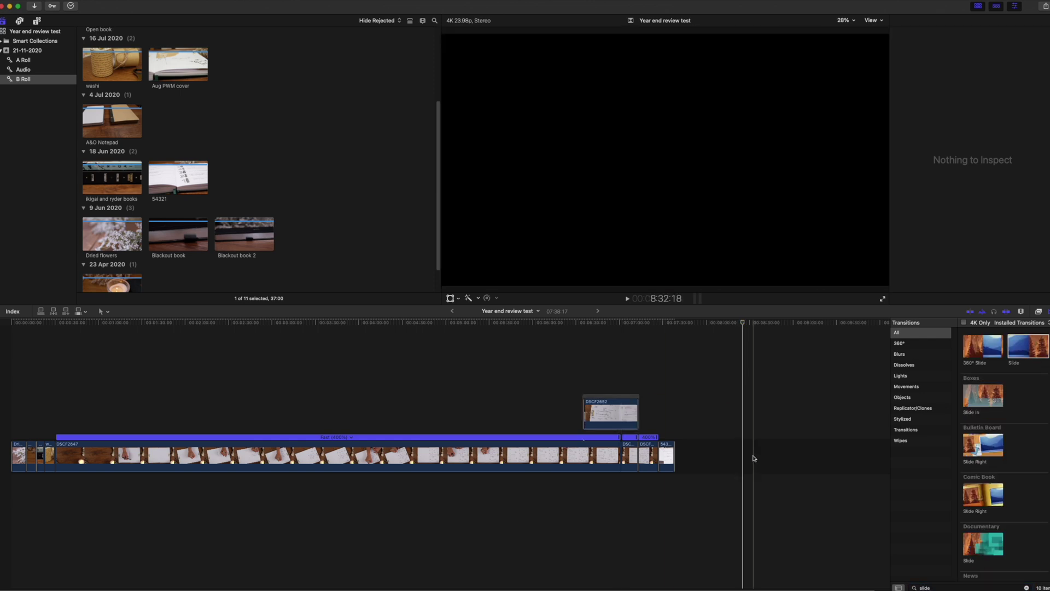
{"action": "mouse_move", "coordinate": [1028, 346]}
{"action": "left_mouse_down"}
{"action": "mouse_move", "coordinate": [930, 378]}
{"action": "mouse_move", "coordinate": [584, 414]}
{"action": "left_mouse_up"}
{"action": "key", "text": "super+equal"}
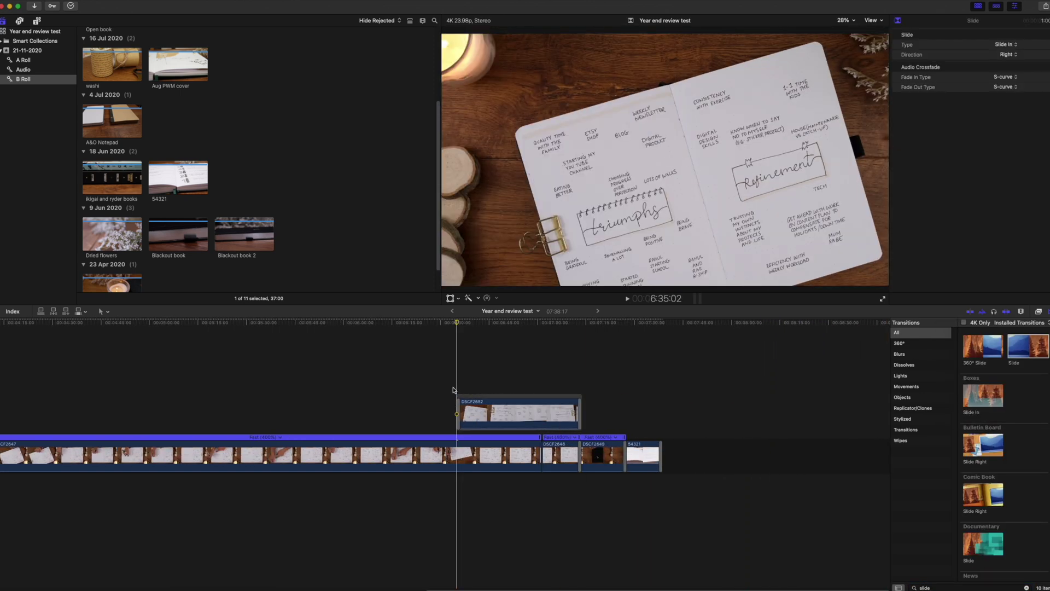
{"action": "key", "text": "space"}
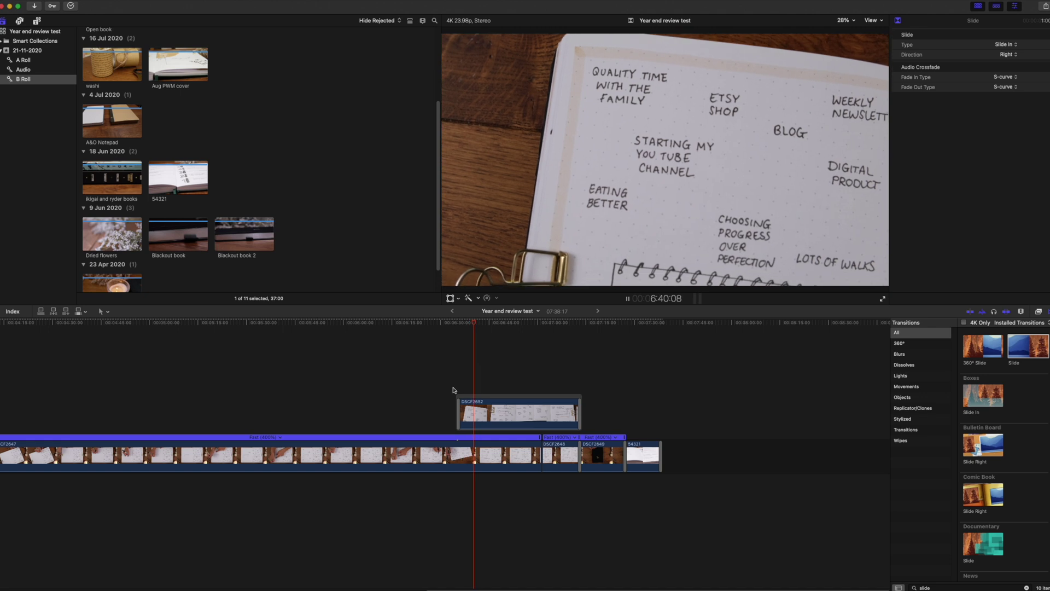
{"action": "key", "text": "space"}
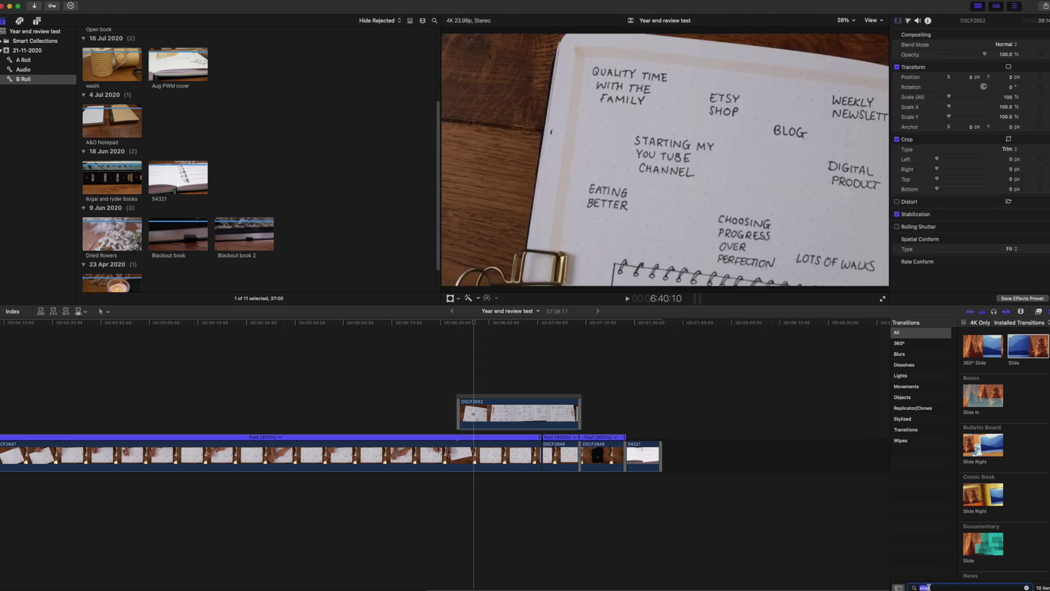
{"action": "left_click", "coordinate": [37, 21]}
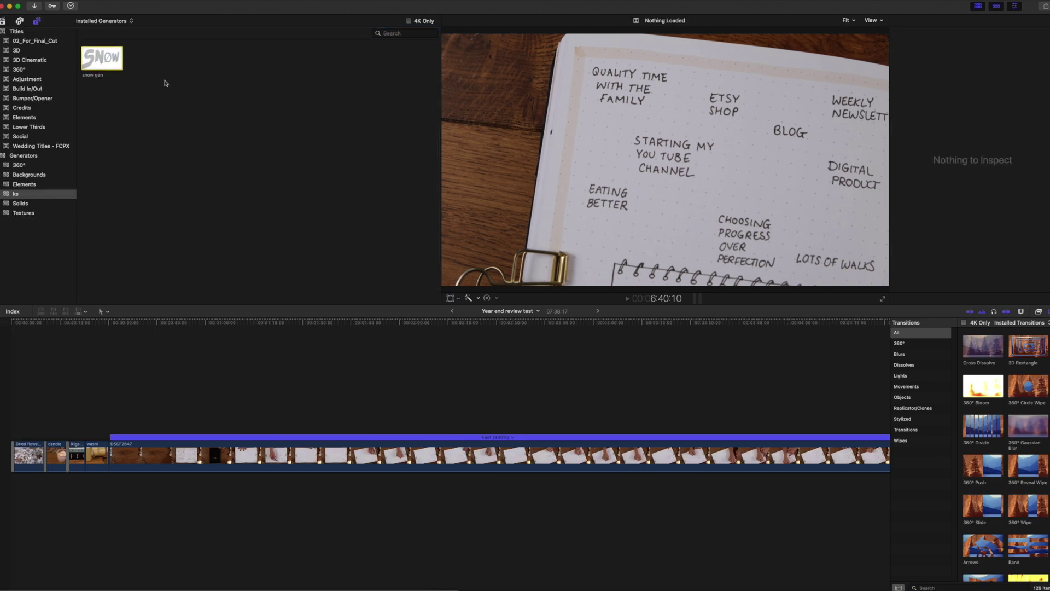
Step: Connect the snow gen generator above the opening clips and play it from the start
{"action": "left_click_drag", "start_coordinate": [101, 61], "coordinate": [14, 419]}
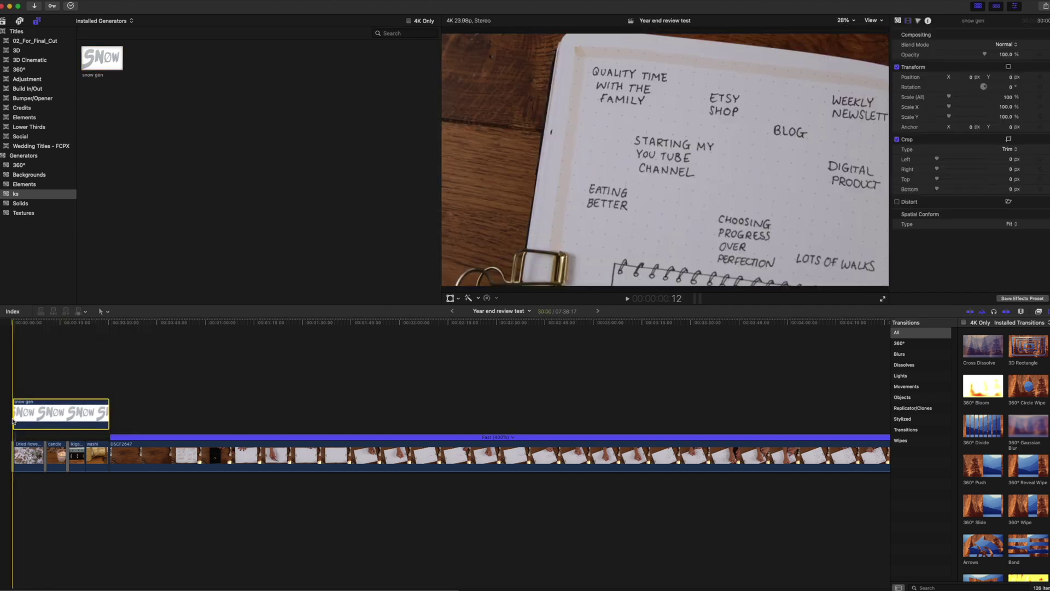
{"action": "left_click", "coordinate": [10, 389]}
{"action": "key", "text": "space"}
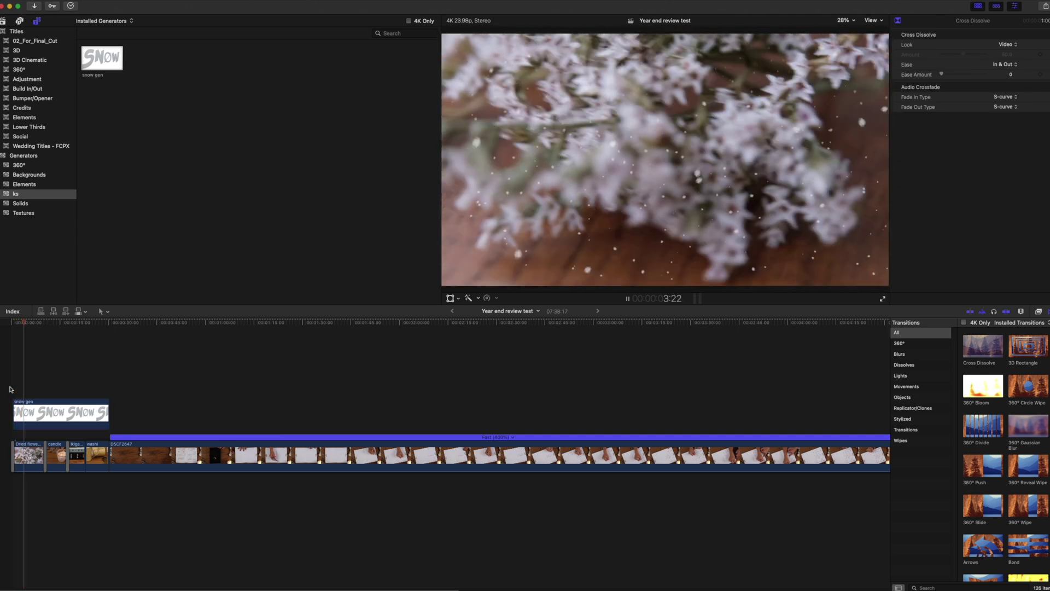
{"action": "key", "text": "space"}
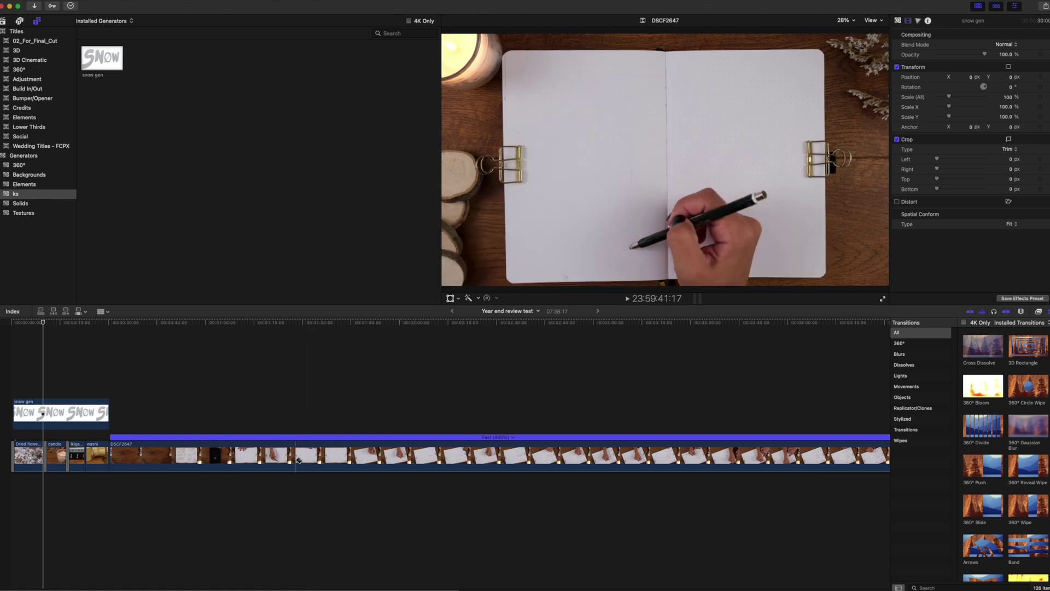
Step: Blade DSCF2647 twice and replace the short middle piece with a gap
{"action": "left_click", "coordinate": [253, 461]}
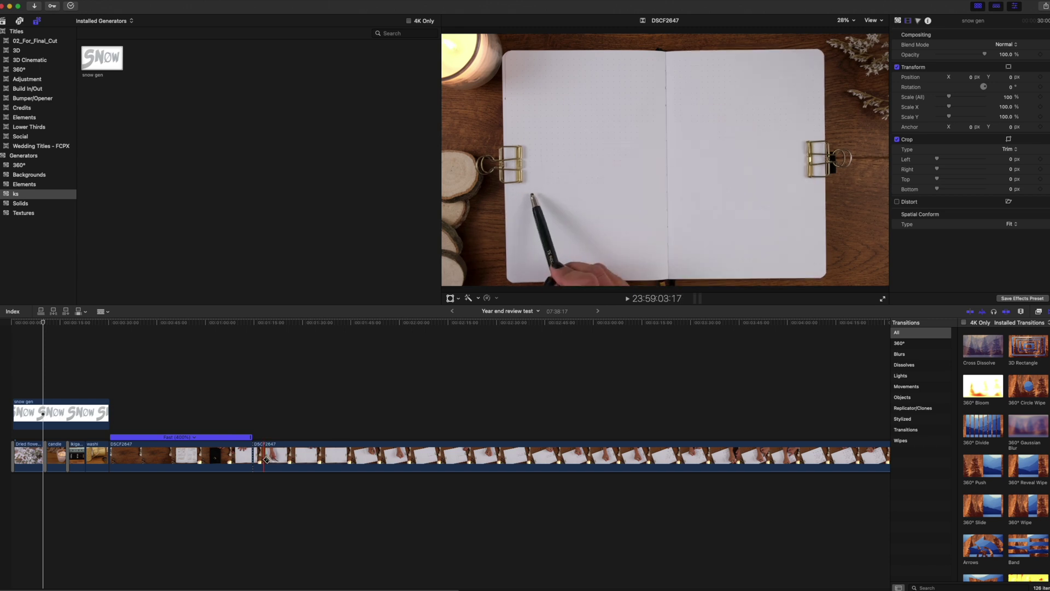
{"action": "left_click", "coordinate": [263, 460]}
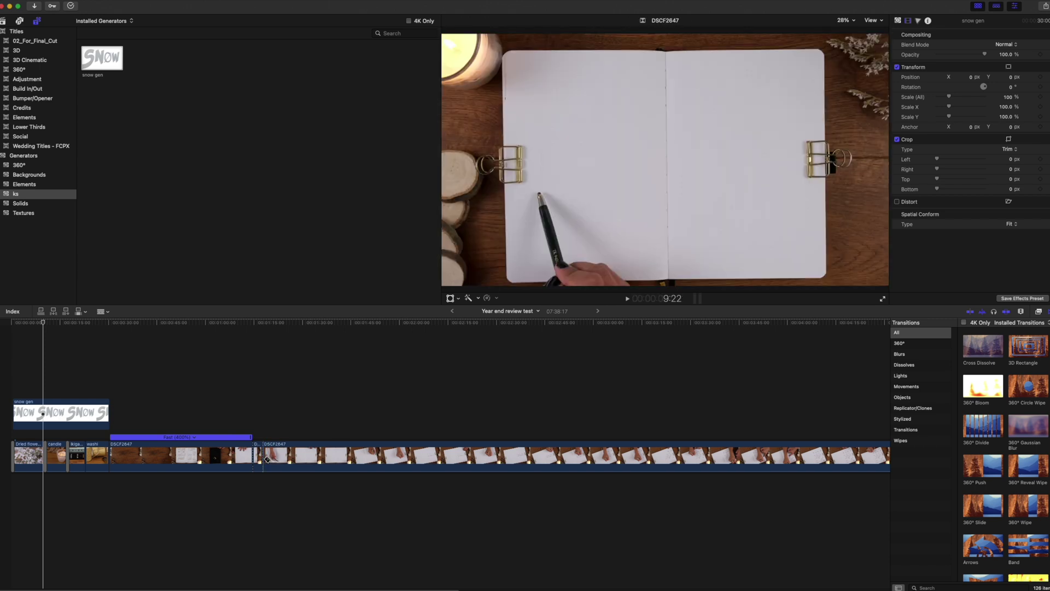
{"action": "key", "text": "a"}
{"action": "left_click", "coordinate": [258, 460]}
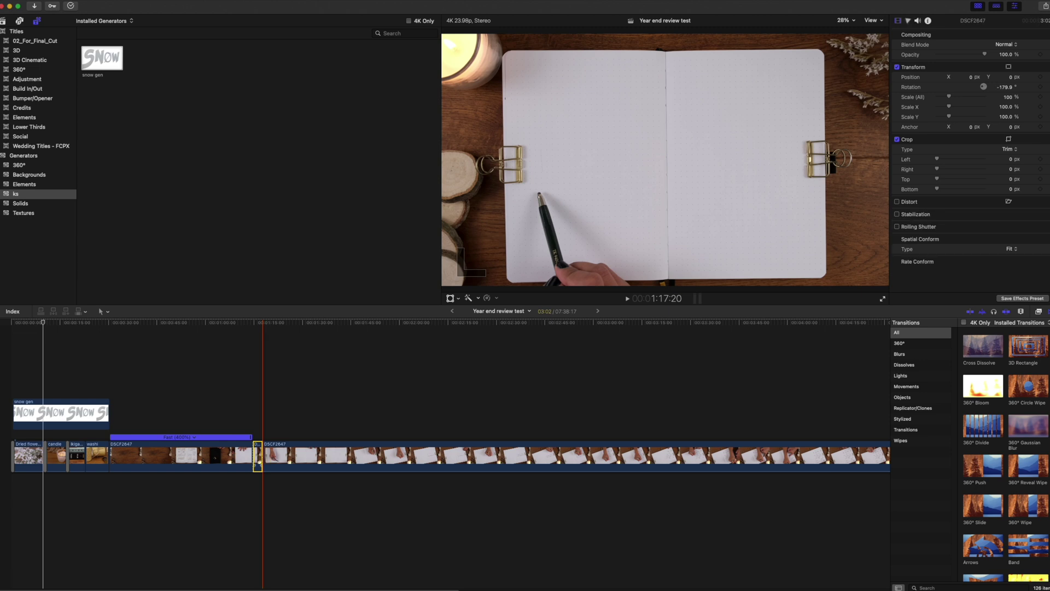
{"action": "key", "text": "shift+Delete"}
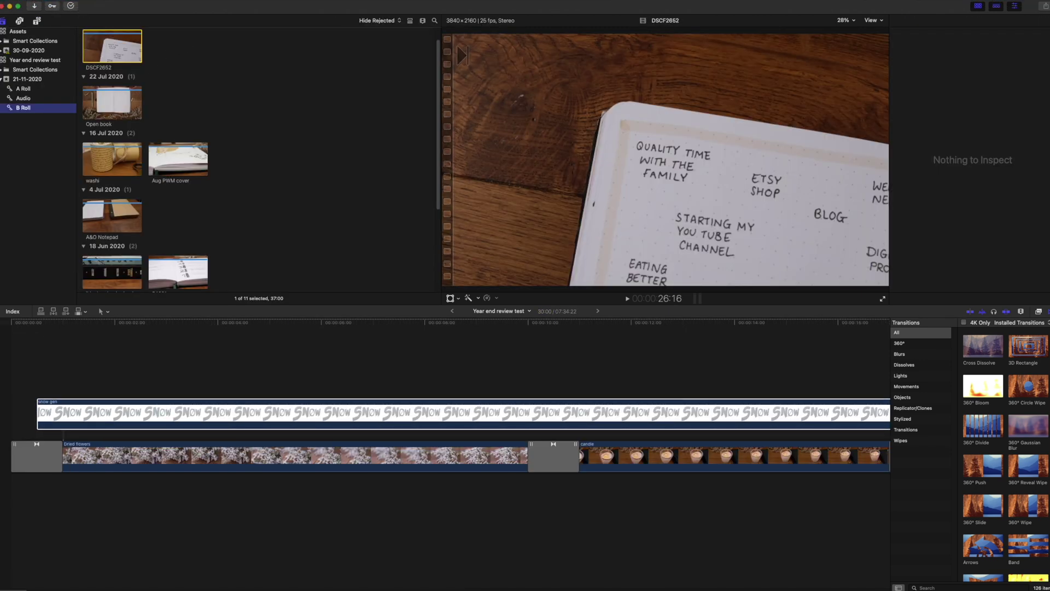
Step: Copy all clips from the Assets project and paste them into Year end review test
{"action": "scroll", "coordinate": [202, 110], "scroll_direction": "up", "scroll_amount": 2}
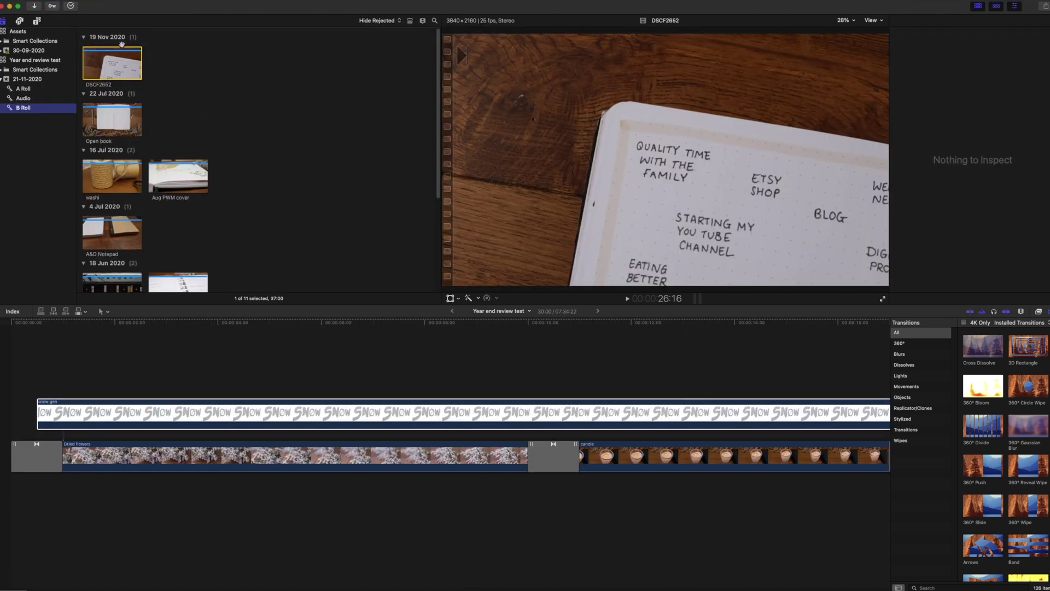
{"action": "left_click", "coordinate": [22, 32]}
{"action": "double_click", "coordinate": [112, 61]}
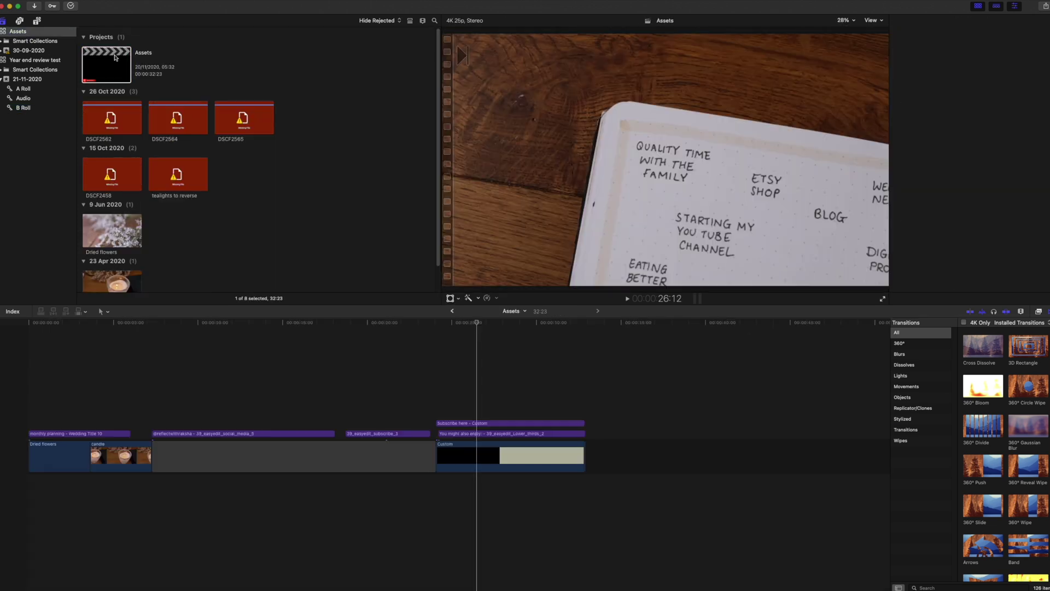
{"action": "left_click_drag", "start_coordinate": [106, 382], "coordinate": [591, 476]}
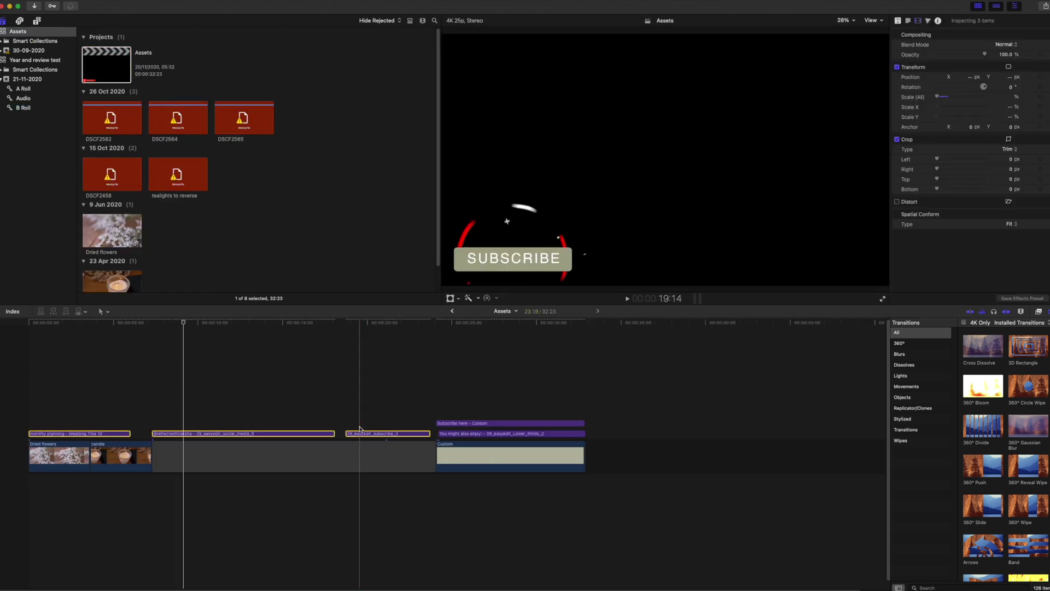
{"action": "left_click", "coordinate": [35, 60]}
{"action": "double_click", "coordinate": [106, 64]}
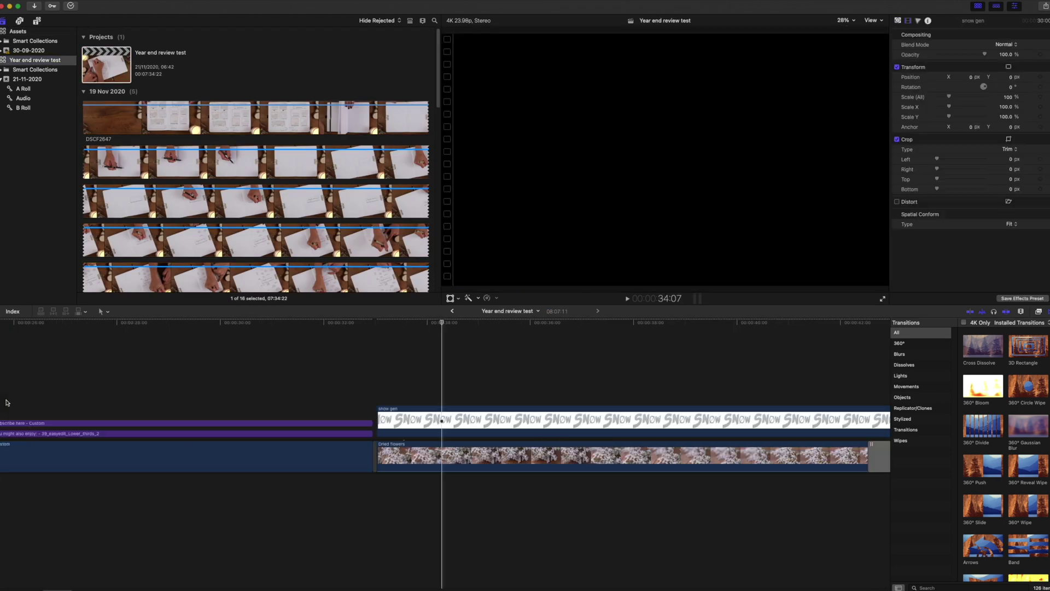
{"action": "key", "text": "super+v"}
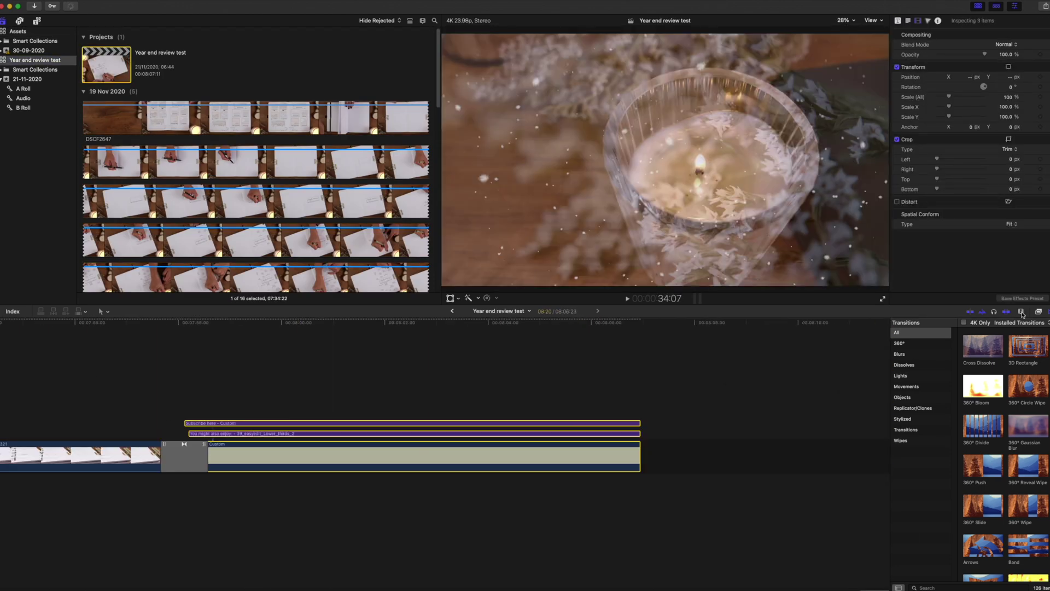
Step: Delete the empty gap at the timeline start and play back the edit
{"action": "scroll", "coordinate": [45, 446], "scroll_direction": "left", "scroll_amount": 10}
{"action": "left_click", "coordinate": [45, 447]}
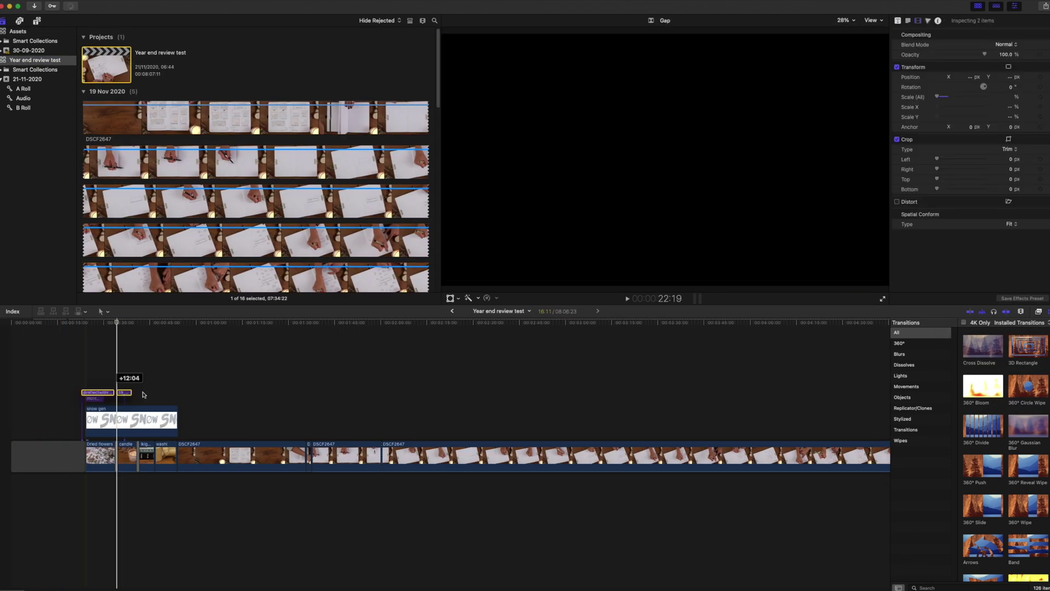
{"action": "key", "text": "Delete"}
{"action": "key", "text": "space"}
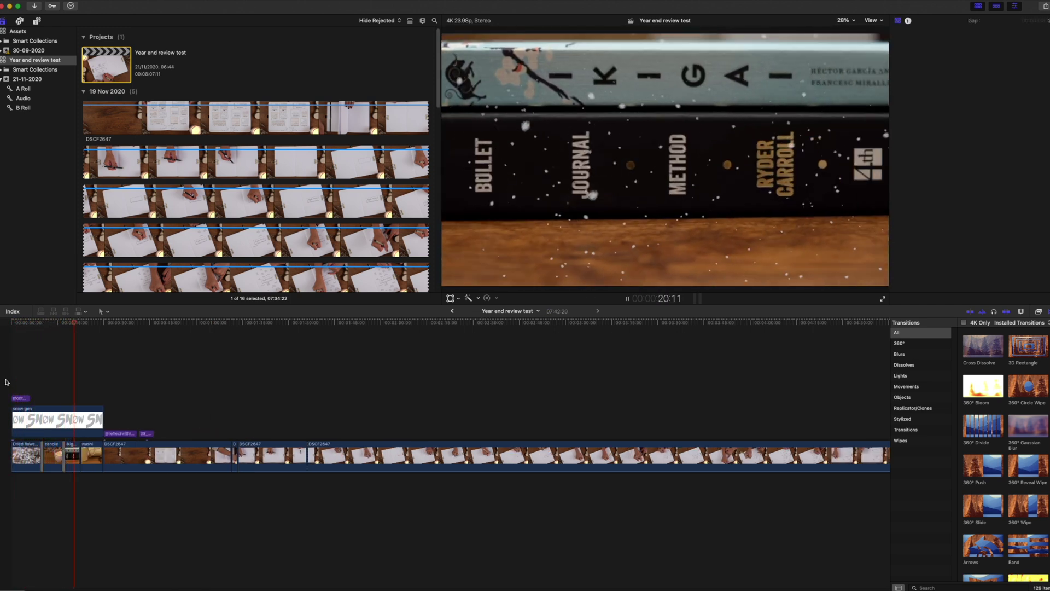
Step: Place the voiceover clip from the Audio collection beneath the storyline
{"action": "scroll", "coordinate": [7, 383], "scroll_direction": "left", "scroll_amount": 3}
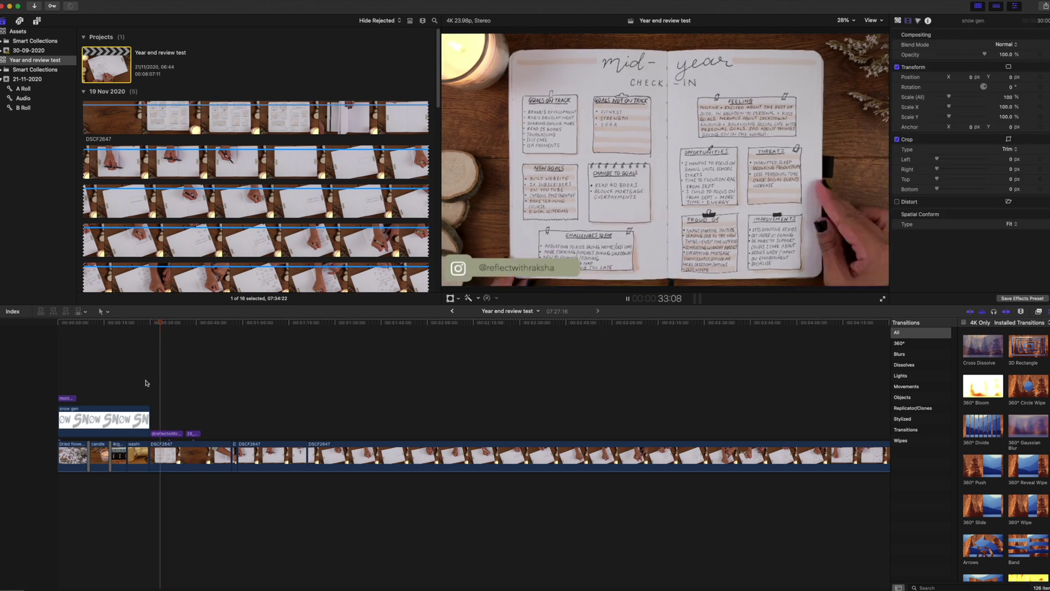
{"action": "left_click", "coordinate": [23, 98]}
{"action": "left_click_drag", "start_coordinate": [270, 64], "coordinate": [440, 482]}
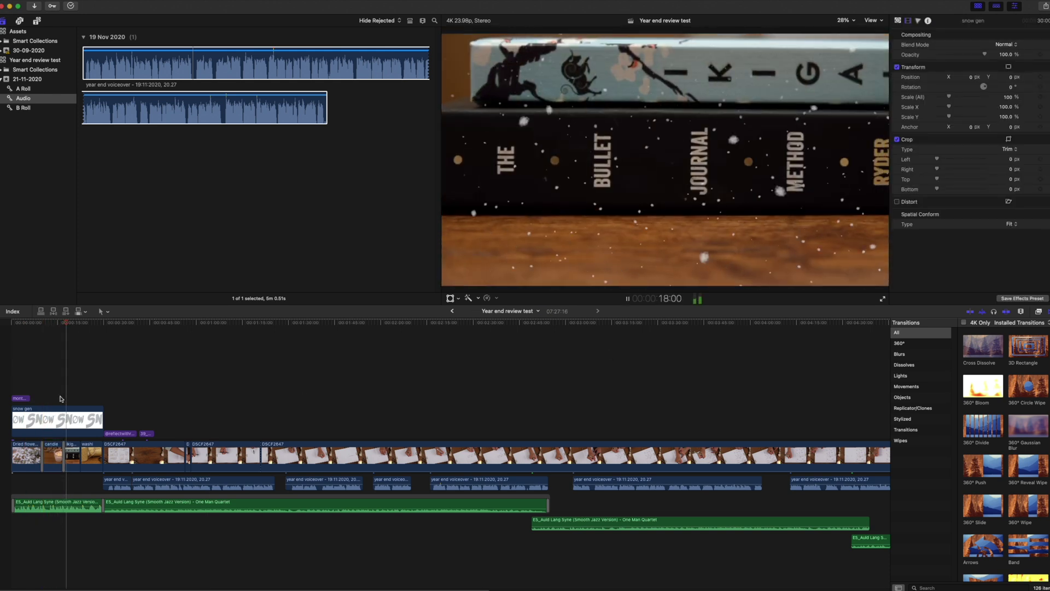
Step: Begin a Master File export of Year end review test, then close the dialog
{"action": "key", "text": "space"}
{"action": "left_click", "coordinate": [1045, 6]}
{"action": "left_click", "coordinate": [930, 24]}
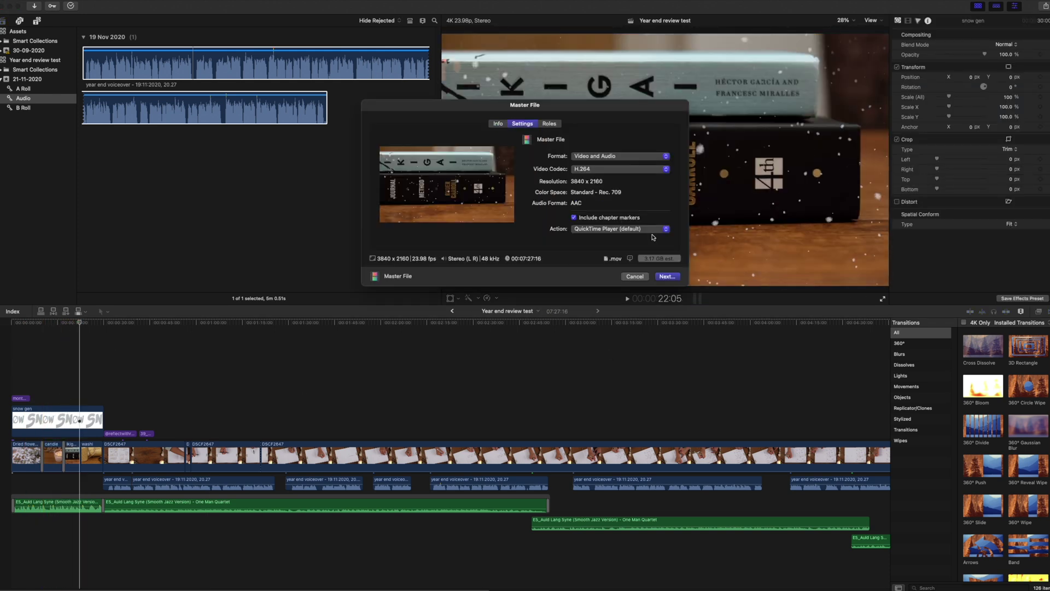
{"action": "left_click", "coordinate": [665, 276]}
{"action": "left_click", "coordinate": [676, 285]}
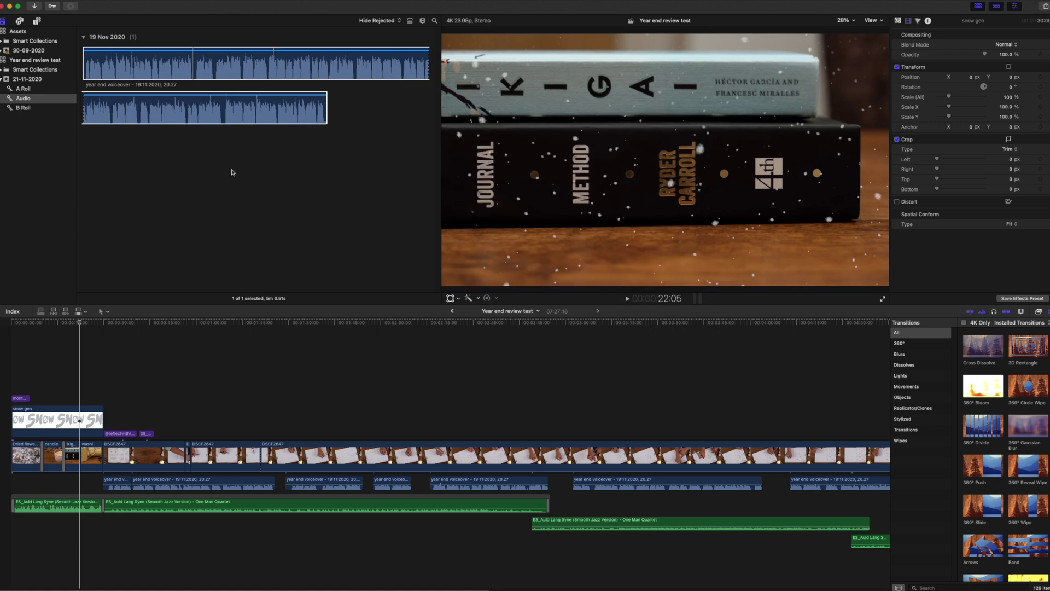
Step: Export the 4K H.264 master file into Year End Reflection, check progress and launch Lightroom Classic
{"action": "left_click", "coordinate": [1046, 6]}
{"action": "left_click", "coordinate": [930, 40]}
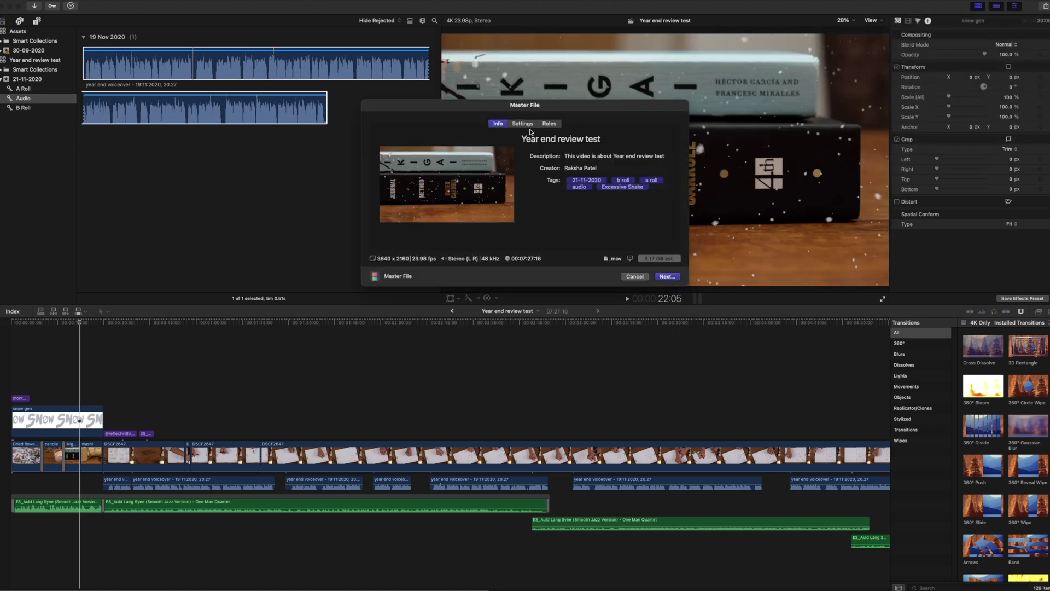
{"action": "left_click", "coordinate": [528, 126]}
{"action": "left_click", "coordinate": [665, 277]}
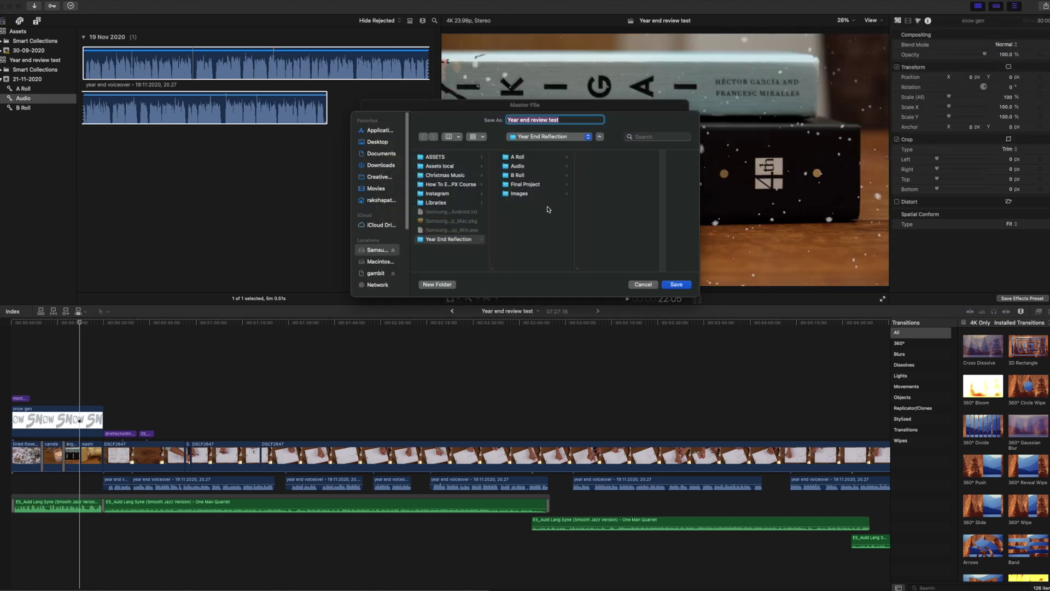
{"action": "left_click", "coordinate": [676, 285]}
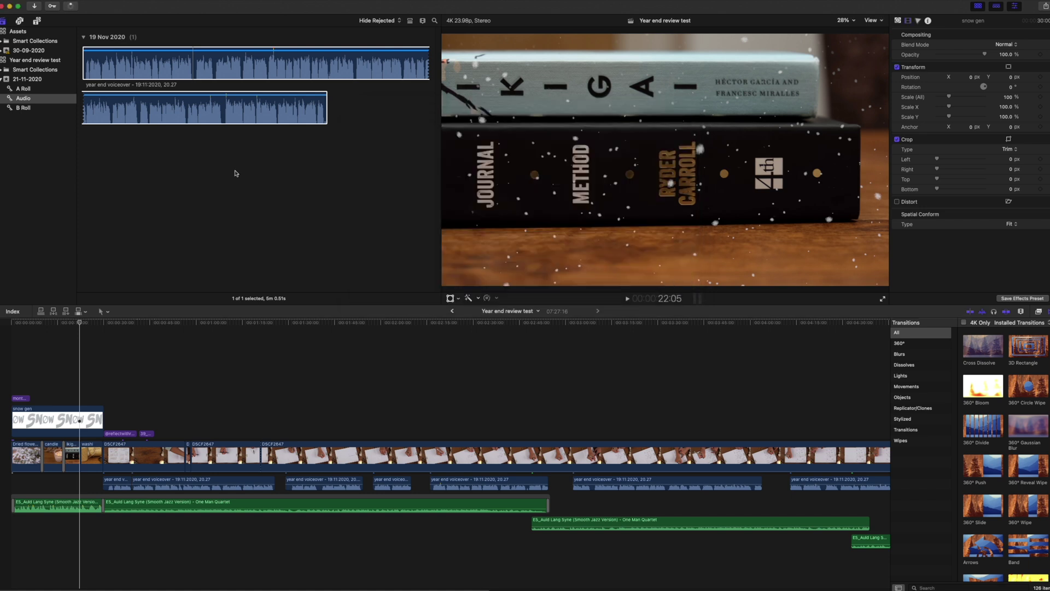
{"action": "left_click", "coordinate": [70, 6]}
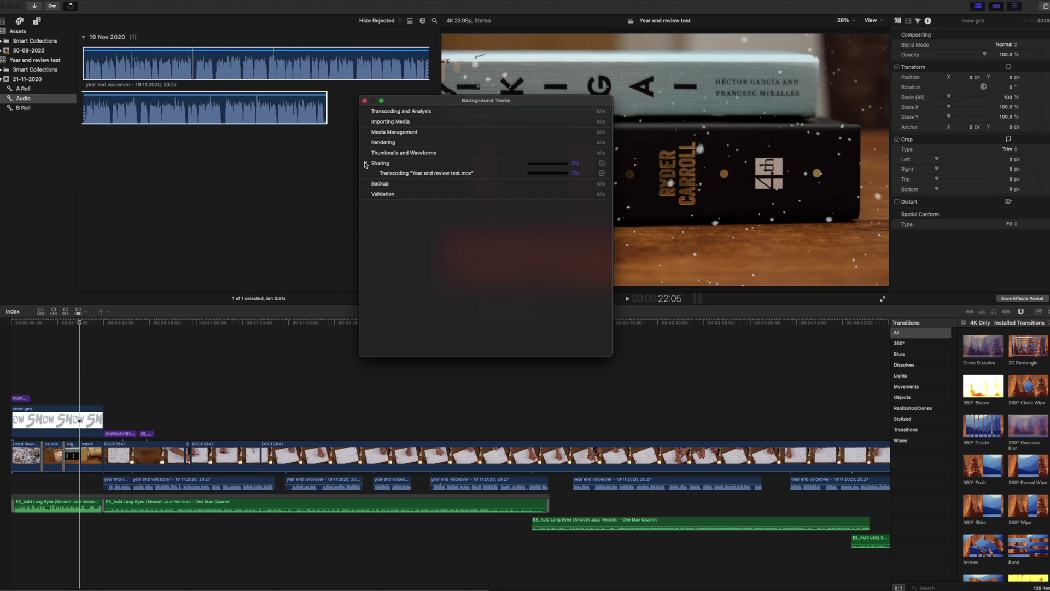
{"action": "left_click", "coordinate": [599, 577]}
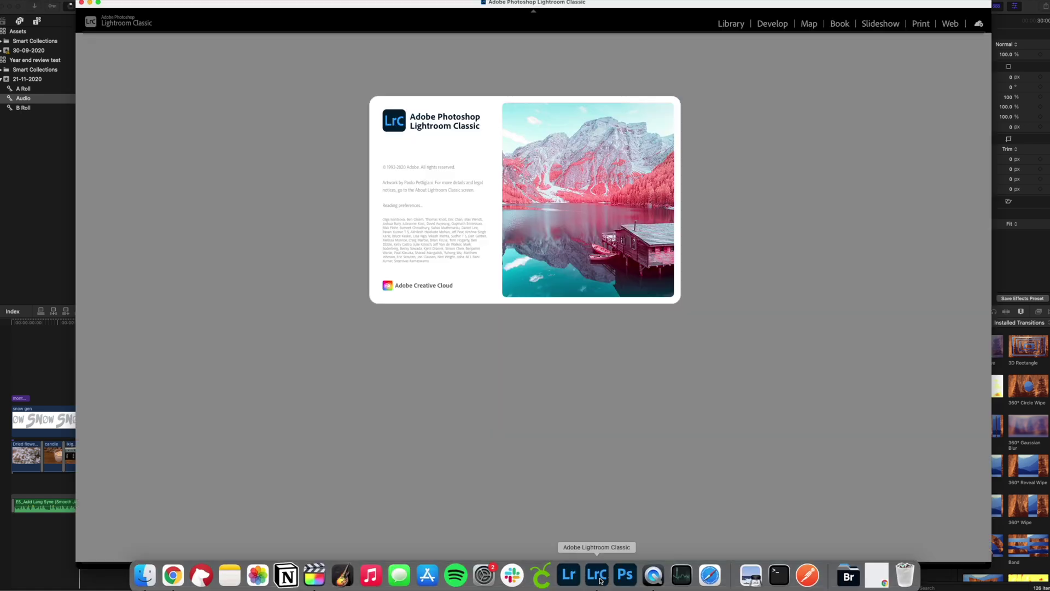
Step: Import DSCF2650.RAF from the Year End Reflection Images folder on Samsung_T5
{"action": "left_click", "coordinate": [100, 552]}
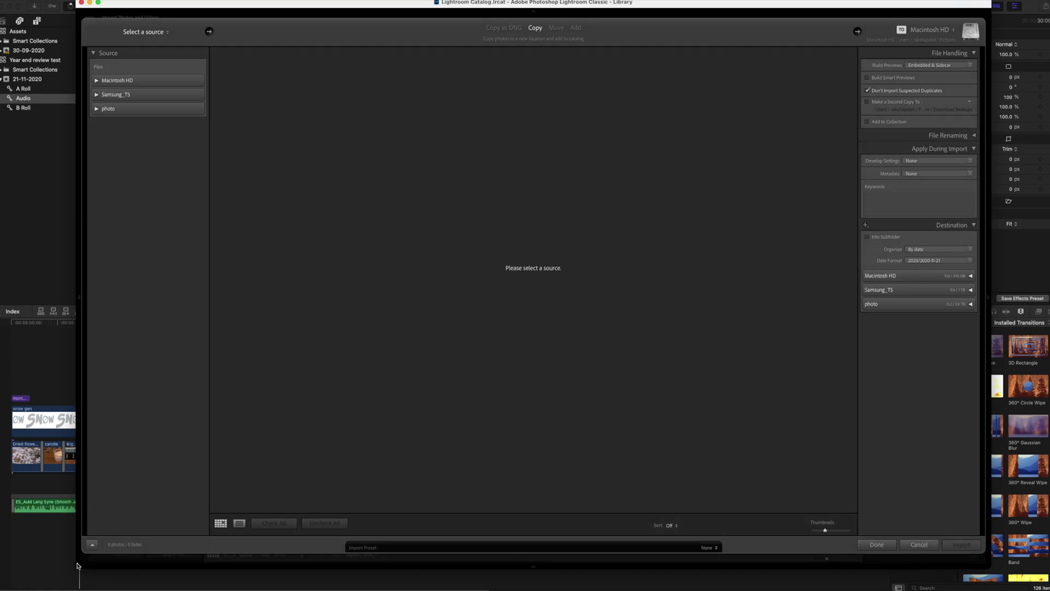
{"action": "left_click", "coordinate": [549, 207]}
{"action": "left_click", "coordinate": [106, 97]}
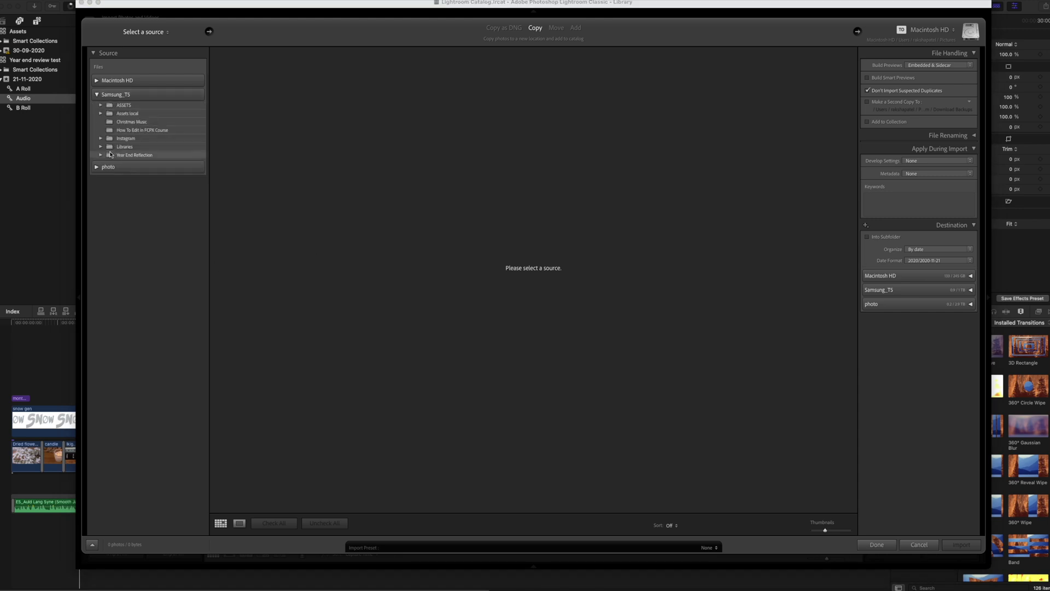
{"action": "left_click", "coordinate": [101, 155]}
{"action": "left_click", "coordinate": [137, 198]}
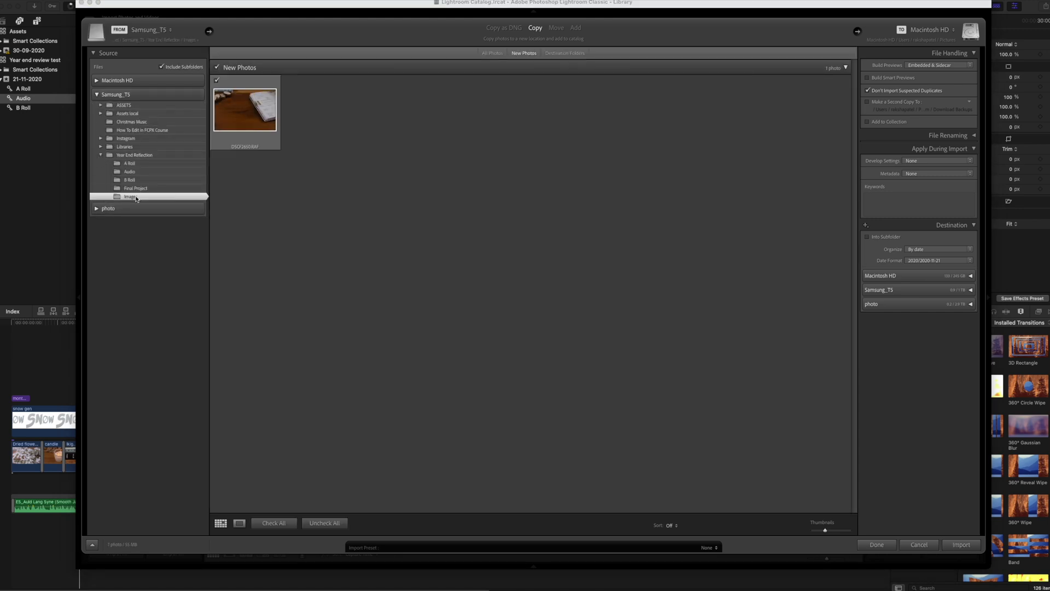
{"action": "left_click", "coordinate": [961, 545]}
Step: Crop the photo to 16x9, raise exposure to +0.75 and apply the FujiXT3-2Light-Zoom preset
{"action": "left_click", "coordinate": [772, 24]}
{"action": "left_click", "coordinate": [876, 117]}
{"action": "left_click", "coordinate": [954, 145]}
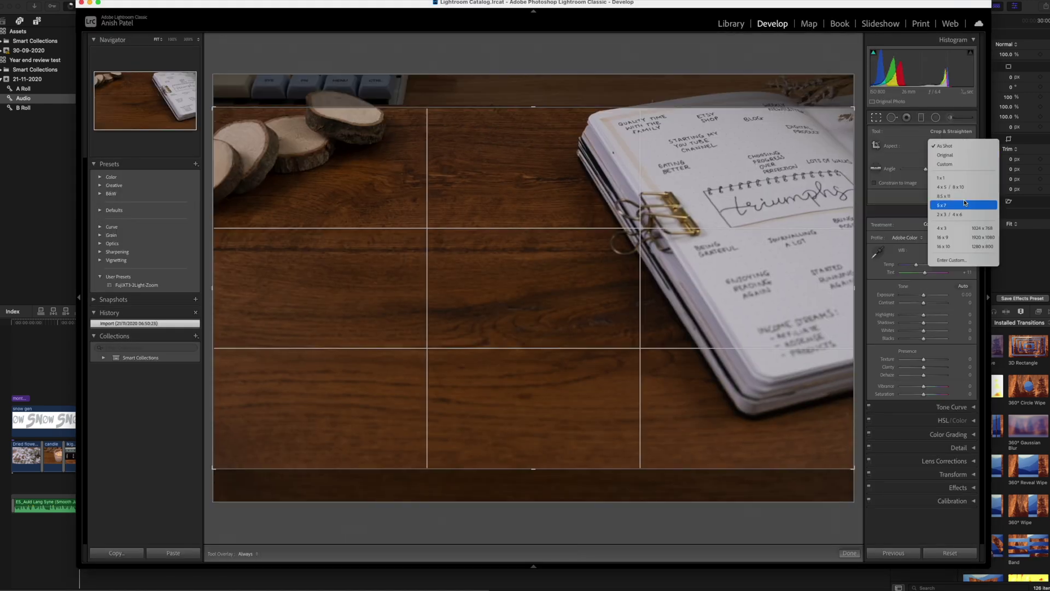
{"action": "left_click", "coordinate": [943, 236]}
{"action": "left_click_drag", "start_coordinate": [923, 295], "coordinate": [927, 294]}
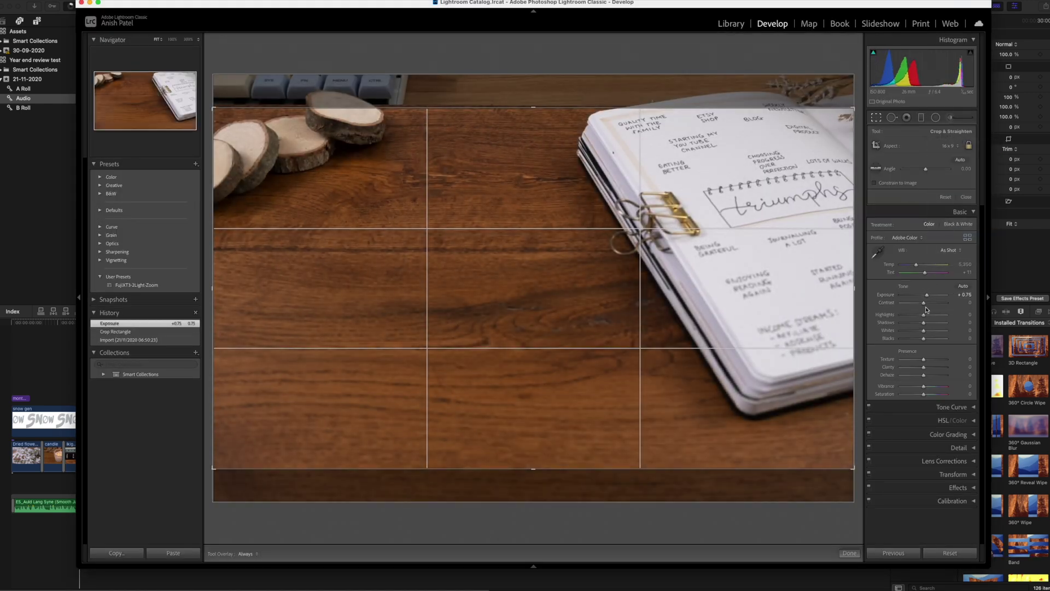
{"action": "left_click", "coordinate": [137, 285]}
Step: Leave crop mode and send the notebook photo to Photoshop 2021 for editing
{"action": "key", "text": "r"}
{"action": "right_click", "coordinate": [515, 218]}
{"action": "mouse_move", "coordinate": [574, 294]}
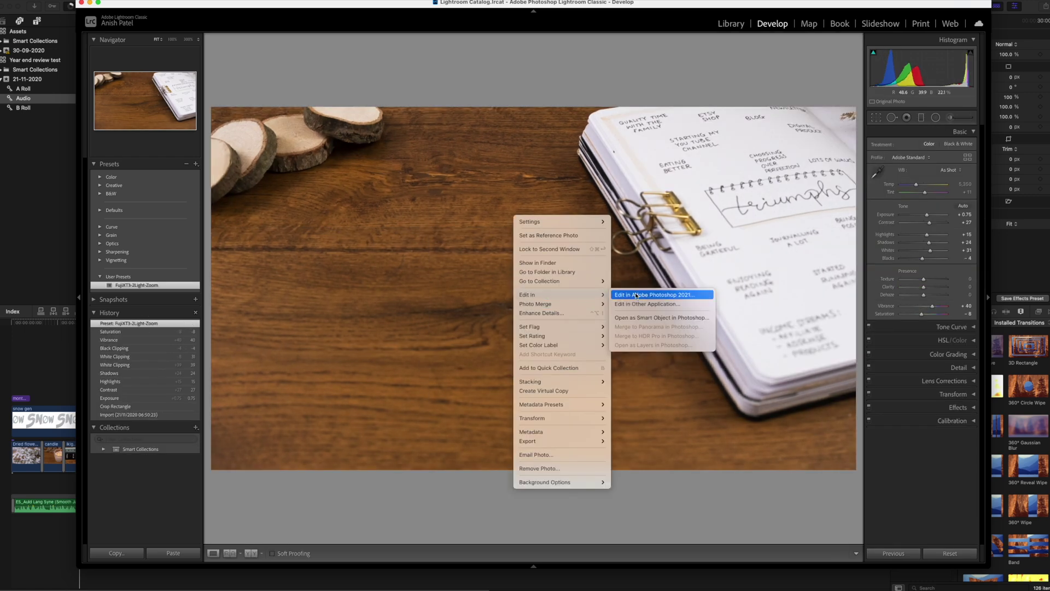
{"action": "left_click", "coordinate": [636, 295]}
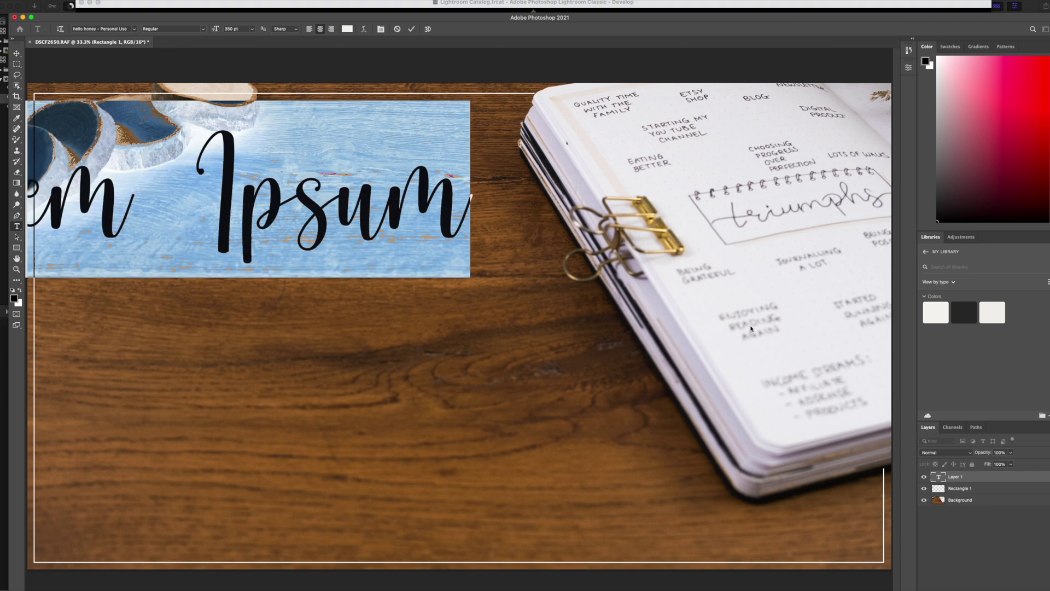
Step: Replace the placeholder title with 'Year-end' and position 'Reflection' beneath it
{"action": "type", "text": "Year-end"}
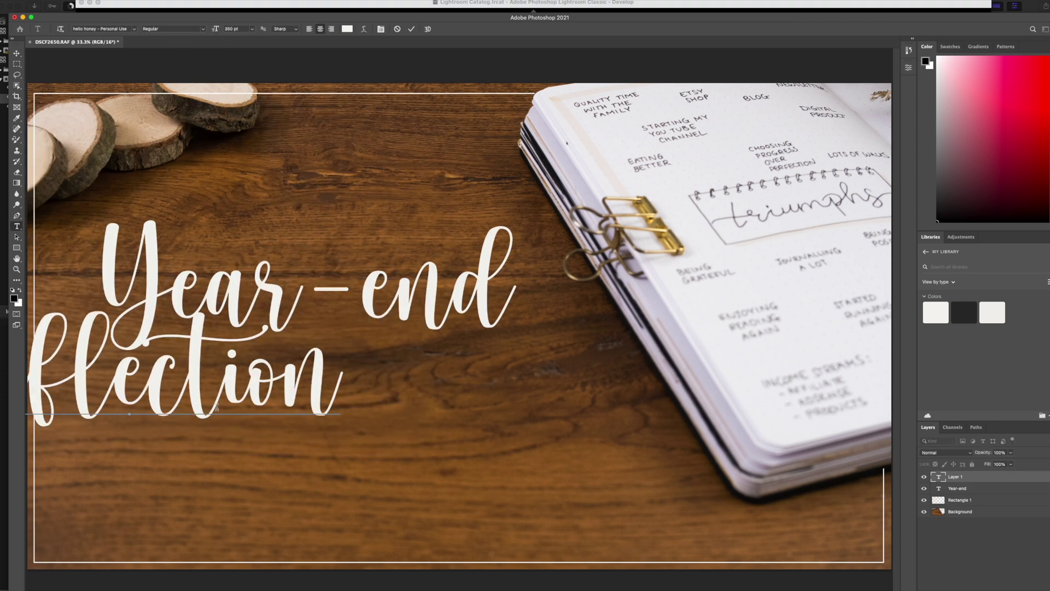
{"action": "left_click_drag", "start_coordinate": [145, 376], "coordinate": [314, 432]}
{"action": "left_click", "coordinate": [665, 497]}
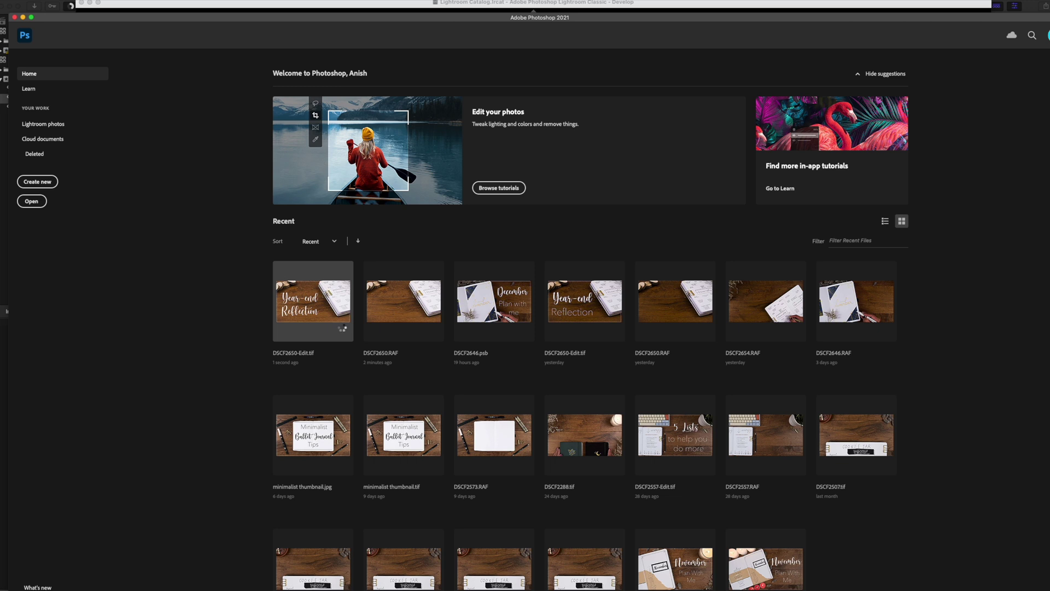
Step: Save DSCF2650-Edit.tif and return to the edited photo in Lightroom Classic
{"action": "left_click", "coordinate": [343, 327]}
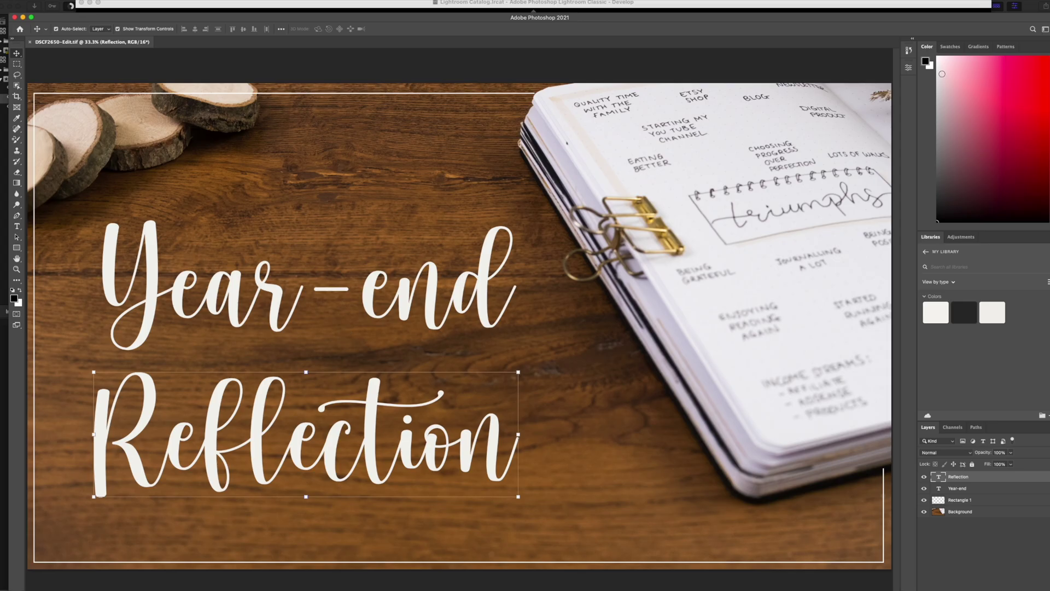
{"action": "key", "text": "super+Tab"}
{"action": "right_click", "coordinate": [487, 215]}
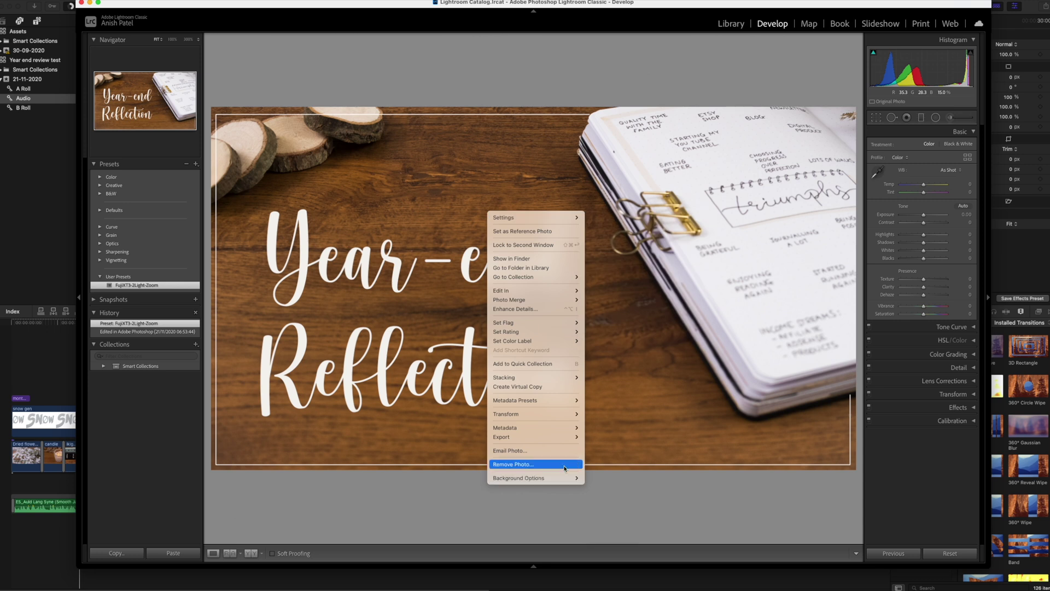
Step: Export the titled DSCF2650-Edit photo from Lightroom Classic to the Desktop folder
{"action": "mouse_move", "coordinate": [547, 437]}
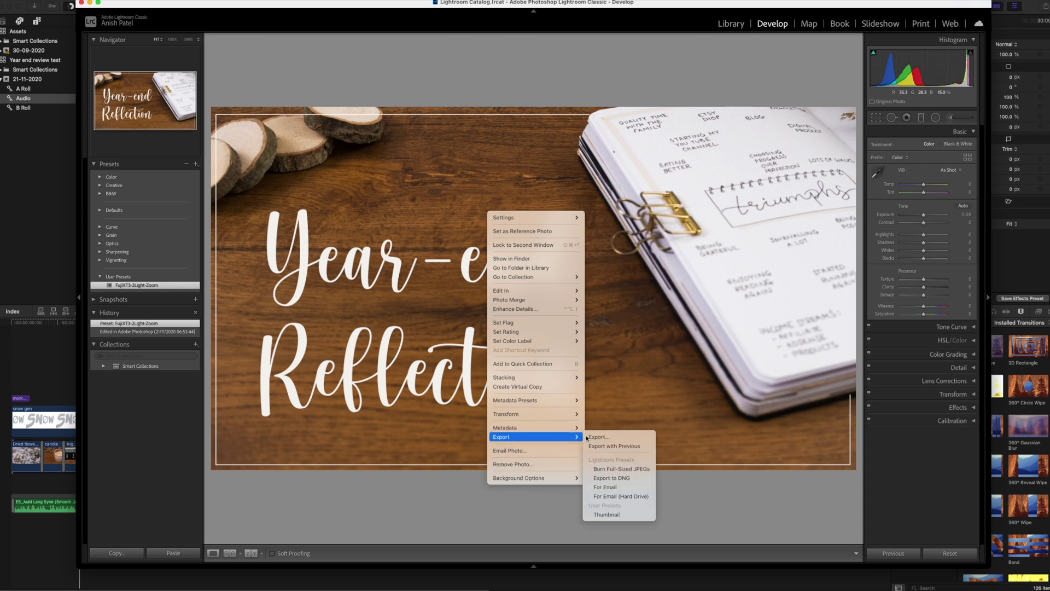
{"action": "left_click", "coordinate": [640, 514]}
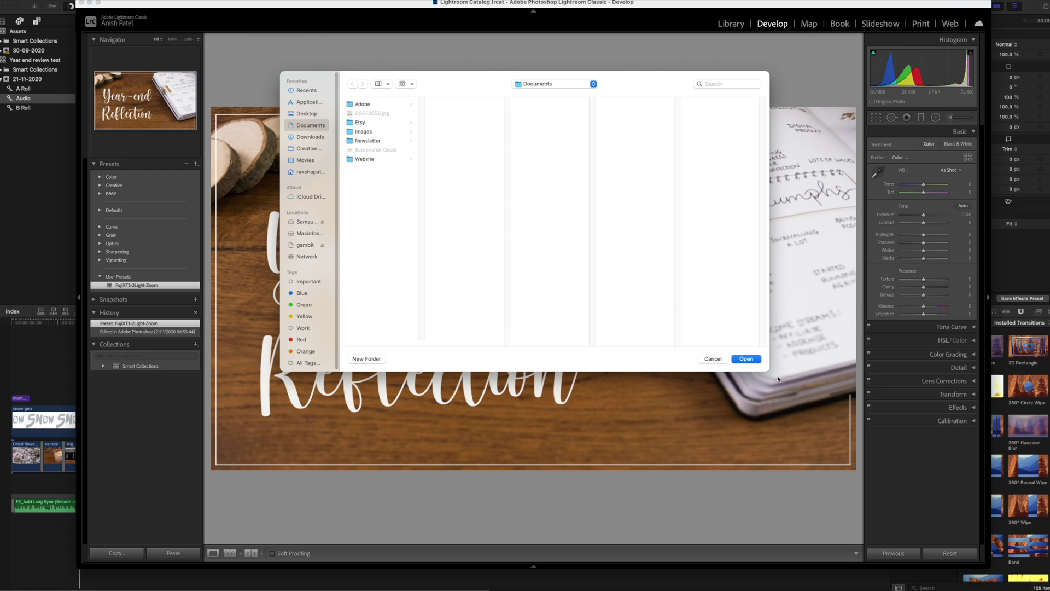
{"action": "left_click", "coordinate": [309, 114]}
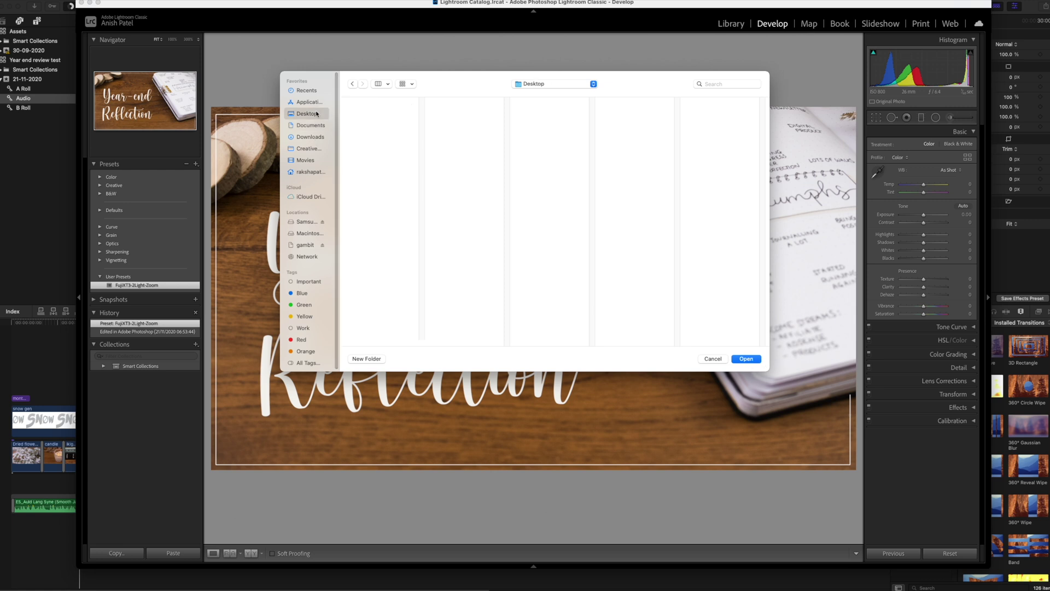
{"action": "left_click", "coordinate": [745, 359]}
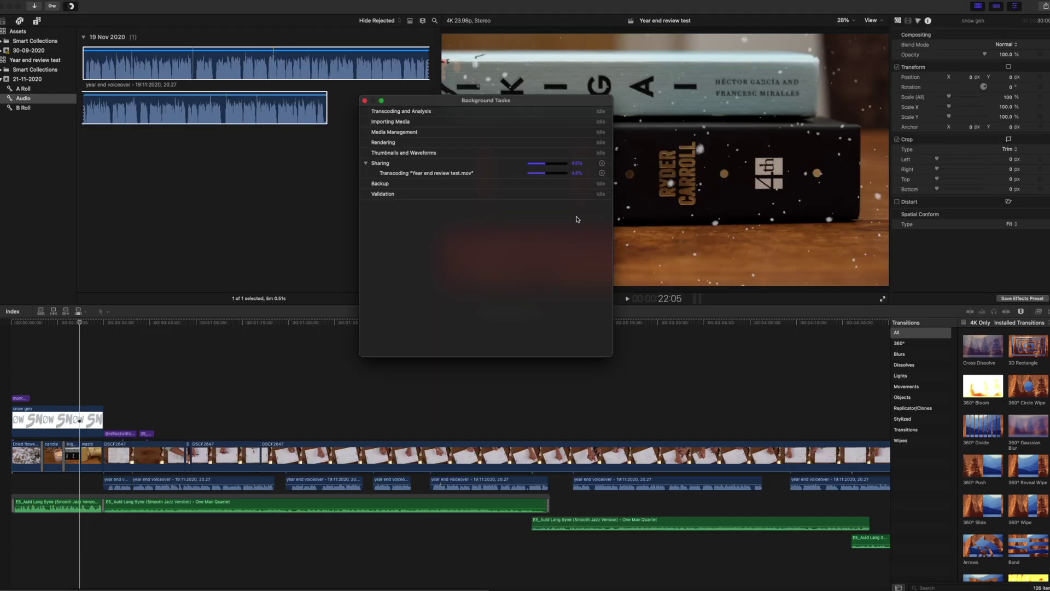
Step: Move Background Tasks aside and view per-process memory usage in Activity Monitor
{"action": "left_click_drag", "start_coordinate": [572, 104], "coordinate": [403, 100]}
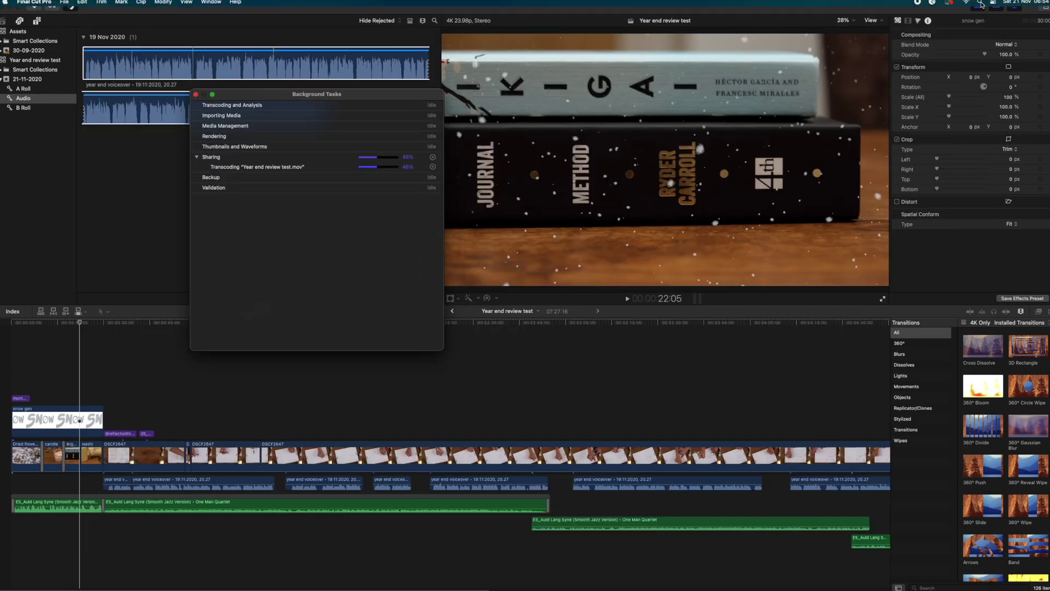
{"action": "key", "text": "super+space"}
{"action": "type", "text": "activity"}
{"action": "key", "text": "Return"}
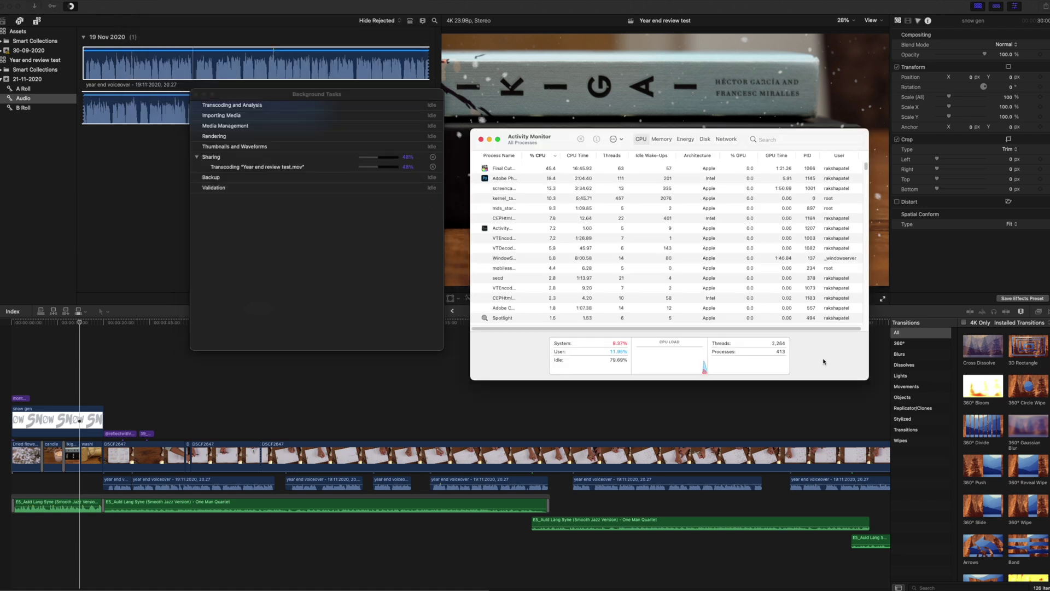
{"action": "left_click", "coordinate": [662, 139]}
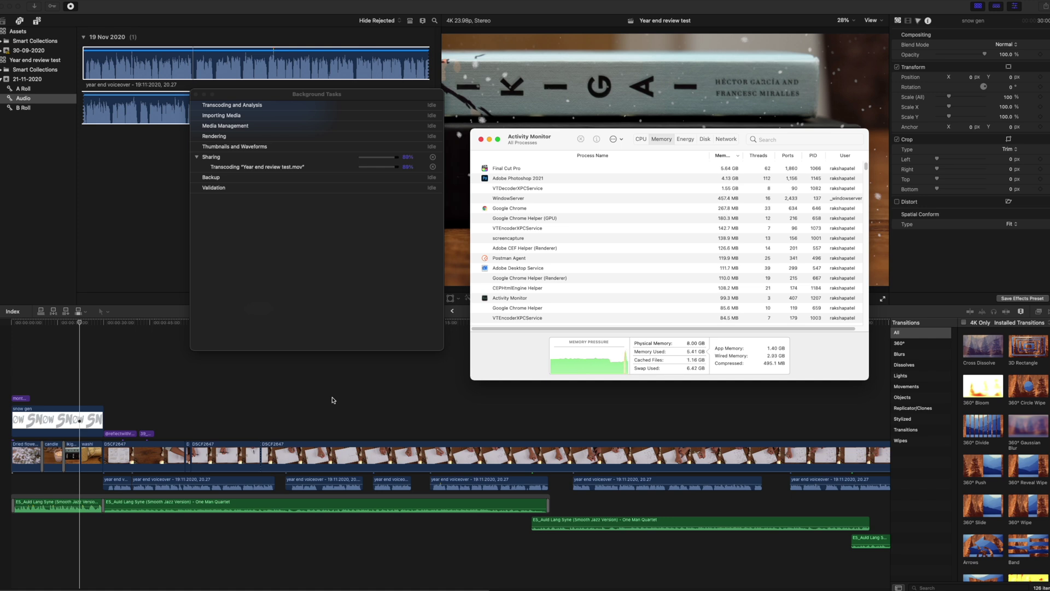
Step: Switch to Notion from the Dock and scroll its YouTube Content Planner calendar
{"action": "right_click", "coordinate": [645, 575]}
{"action": "left_click", "coordinate": [639, 546]}
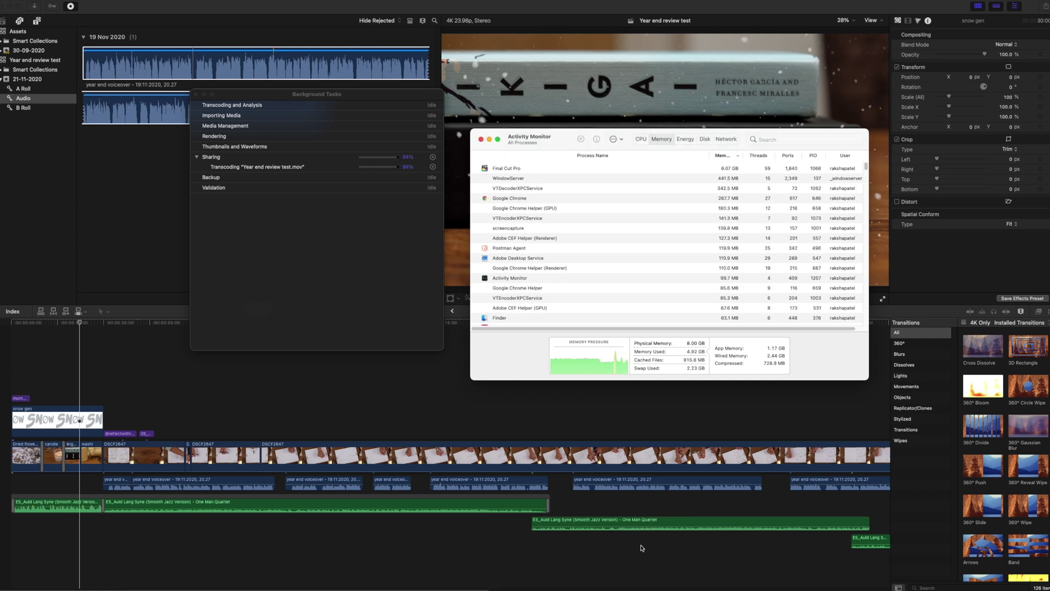
{"action": "scroll", "coordinate": [165, 509], "scroll_direction": "down", "scroll_amount": 3}
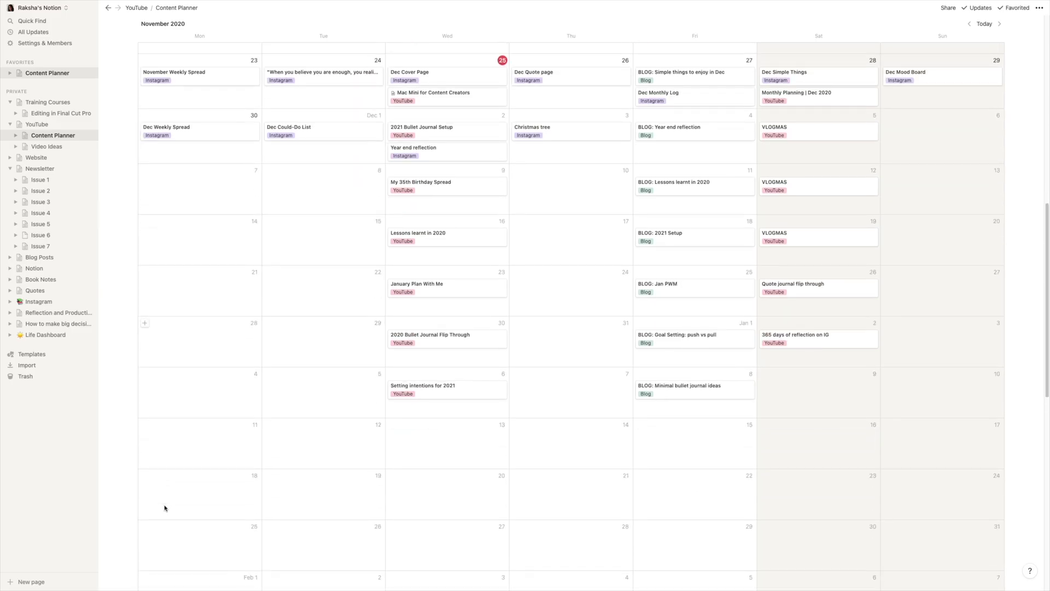
{"action": "scroll", "coordinate": [165, 508], "scroll_direction": "up", "scroll_amount": 5}
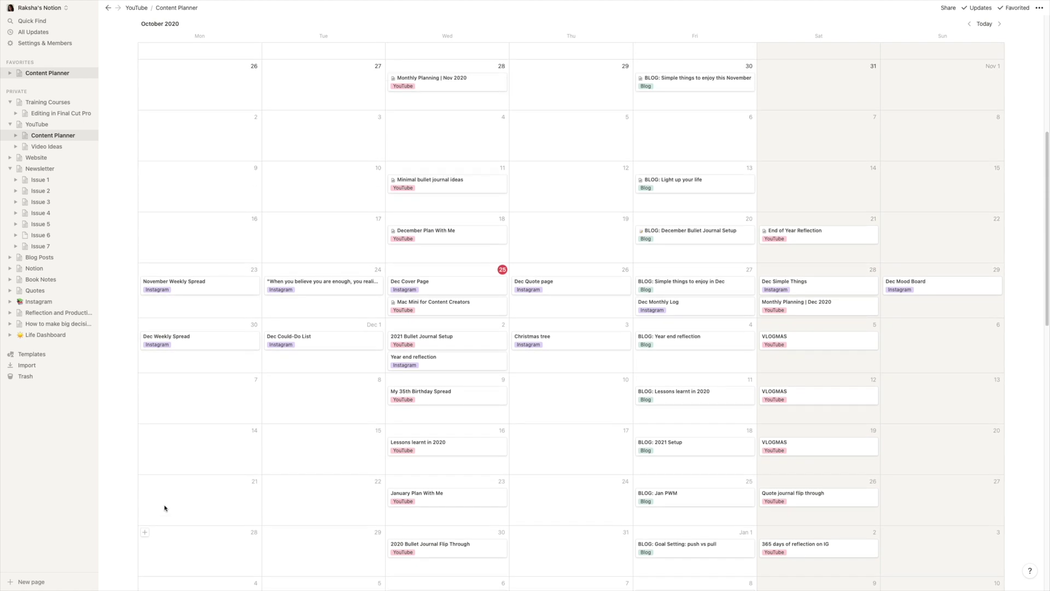
{"action": "scroll", "coordinate": [165, 508], "scroll_direction": "up", "scroll_amount": 1}
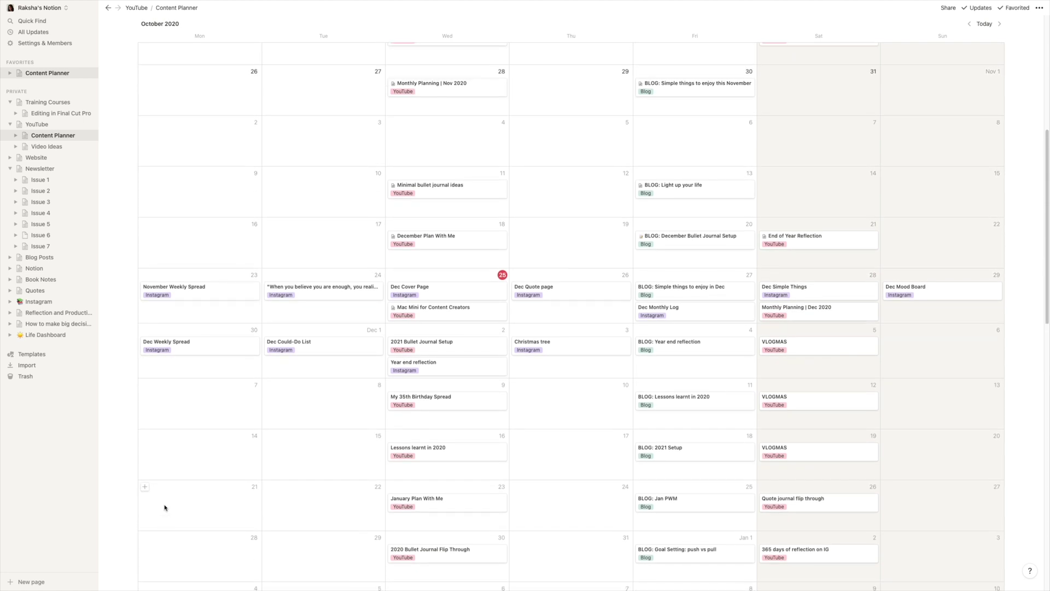
{"action": "scroll", "coordinate": [165, 509], "scroll_direction": "down", "scroll_amount": 4}
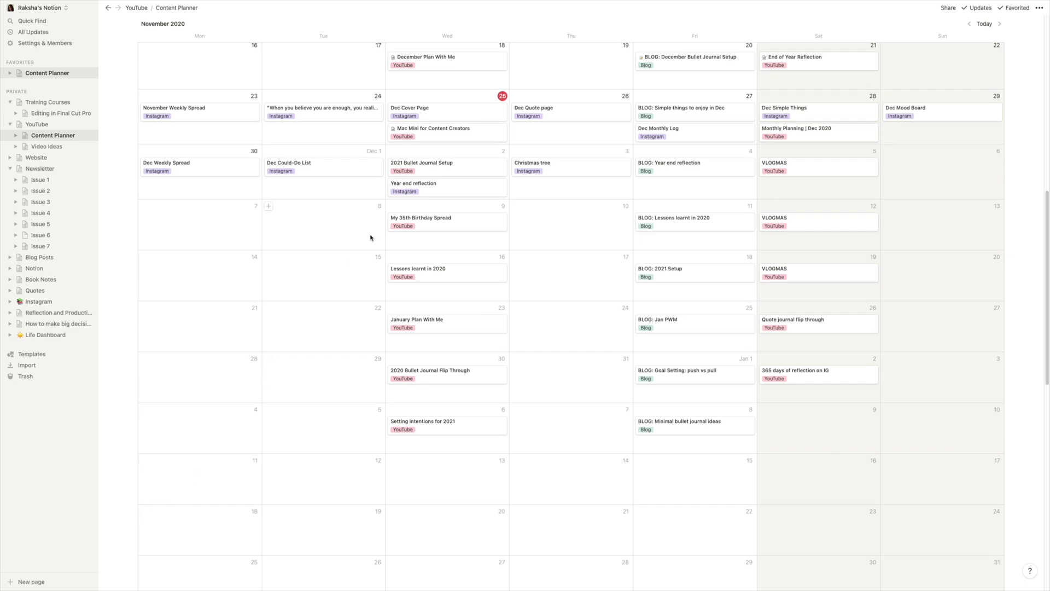
{"action": "left_click", "coordinate": [419, 134]}
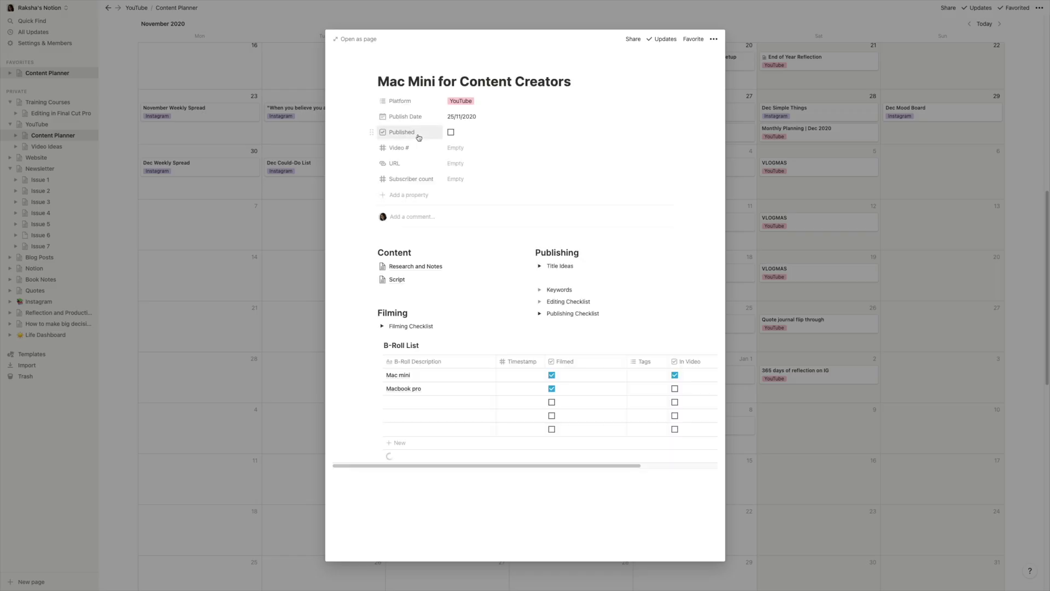
{"action": "left_click", "coordinate": [429, 268]}
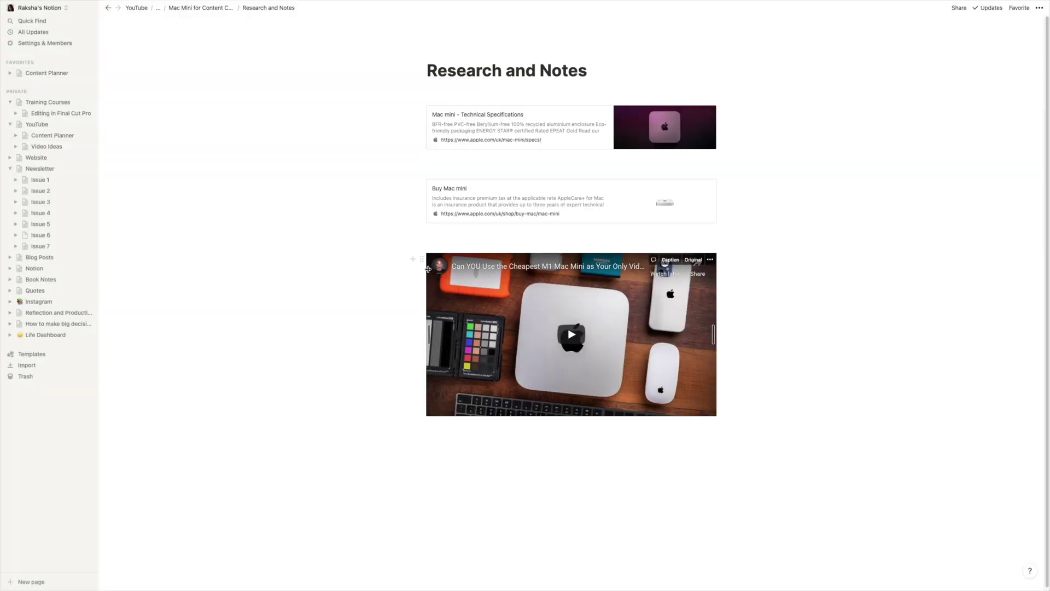
{"action": "left_click", "coordinate": [108, 9]}
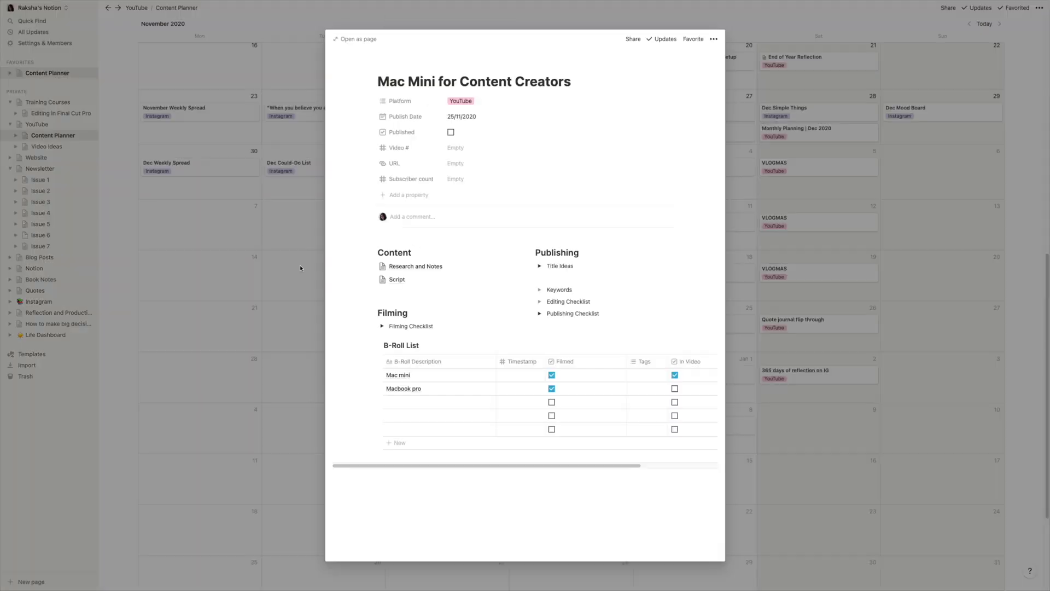
{"action": "left_click", "coordinate": [397, 280]}
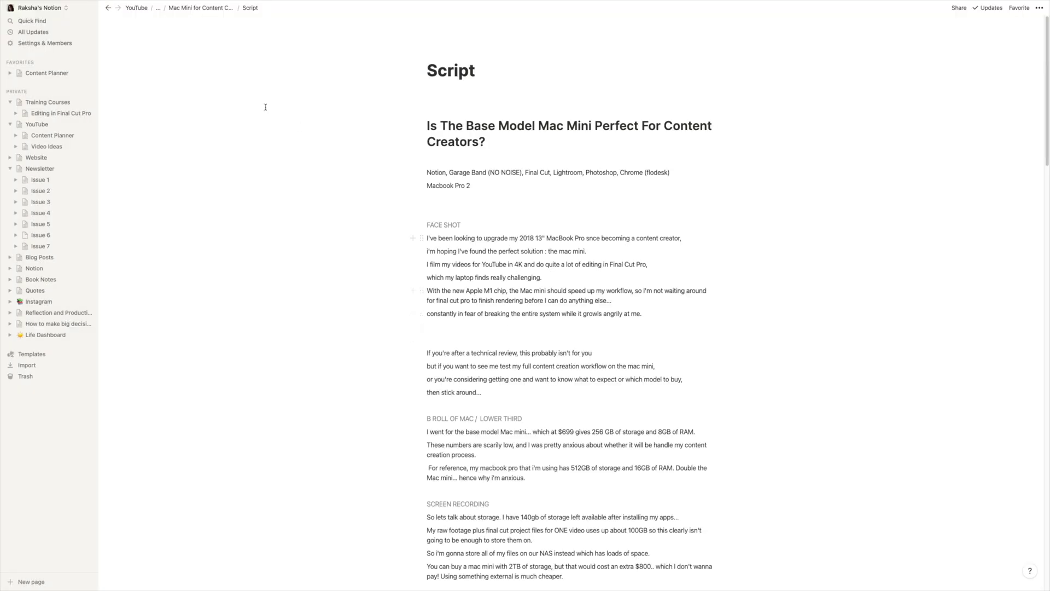
{"action": "left_click", "coordinate": [107, 8]}
{"action": "left_click", "coordinate": [720, 560]}
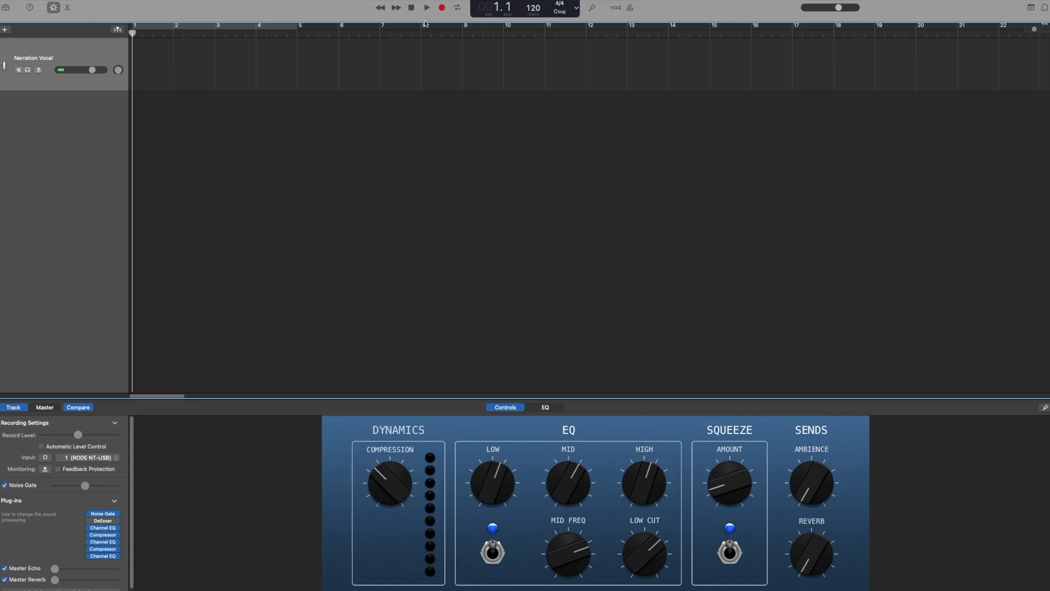
Step: Record a spoken narration take on the Narration Vocal track, then stop recording
{"action": "left_click", "coordinate": [443, 8]}
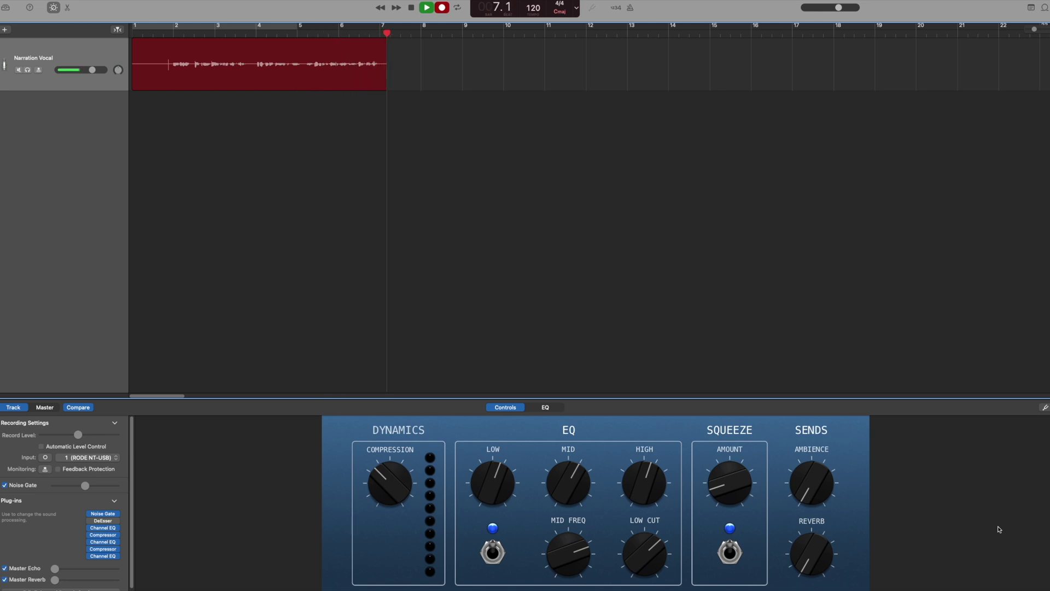
{"action": "key", "text": "space"}
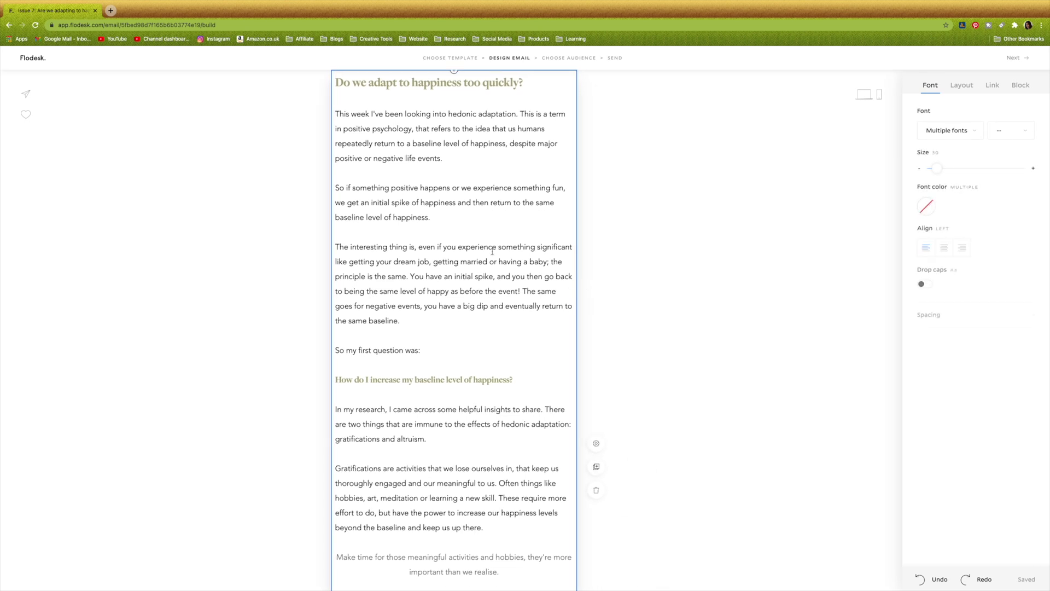
{"action": "scroll", "coordinate": [474, 254], "scroll_direction": "down", "scroll_amount": 5}
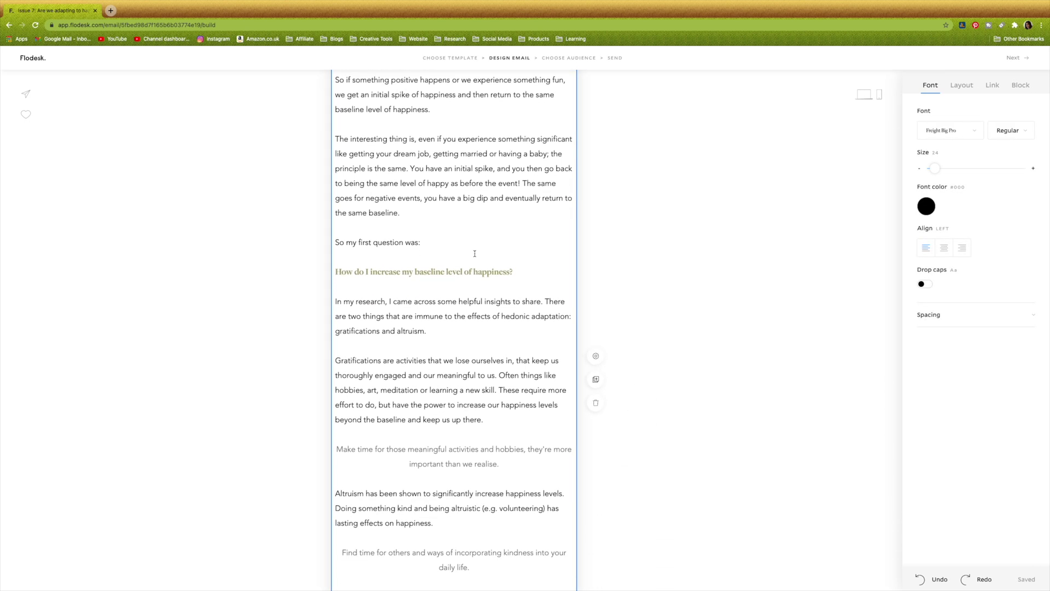
{"action": "scroll", "coordinate": [475, 253], "scroll_direction": "down", "scroll_amount": 6}
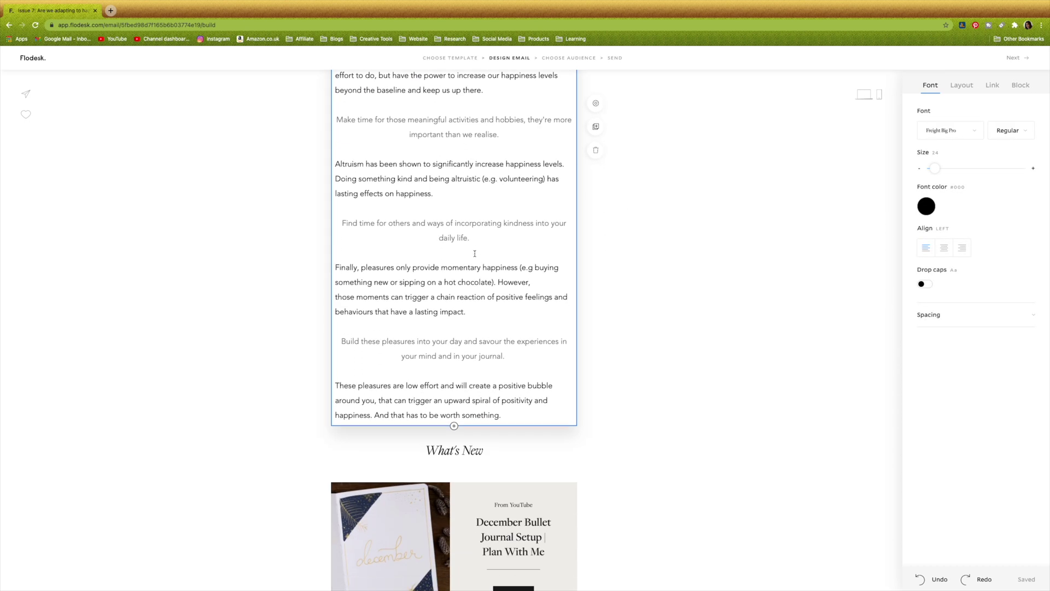
{"action": "scroll", "coordinate": [475, 253], "scroll_direction": "down", "scroll_amount": 5}
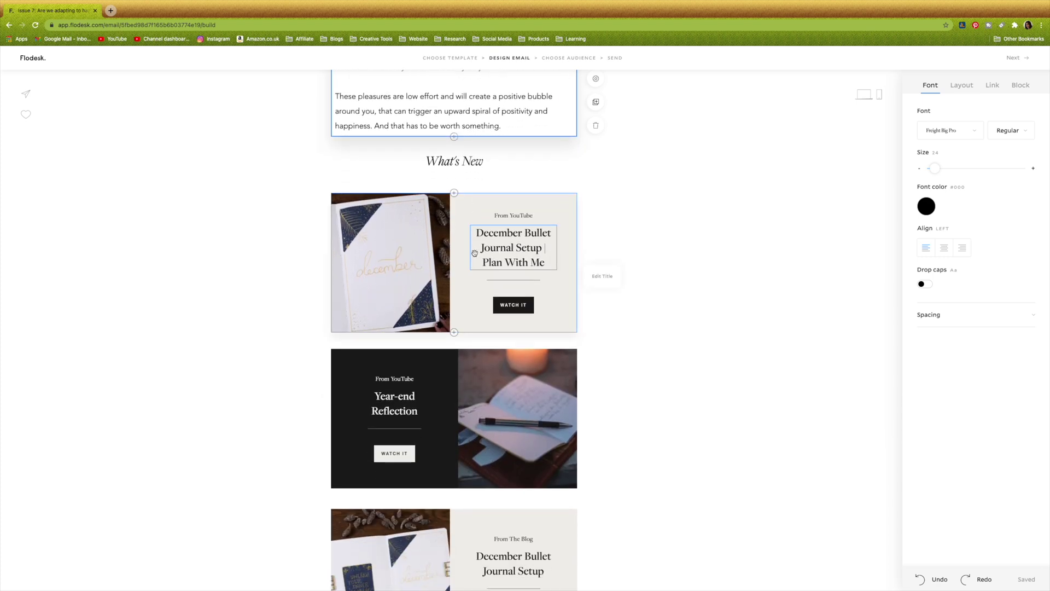
{"action": "scroll", "coordinate": [595, 366], "scroll_direction": "down", "scroll_amount": 3}
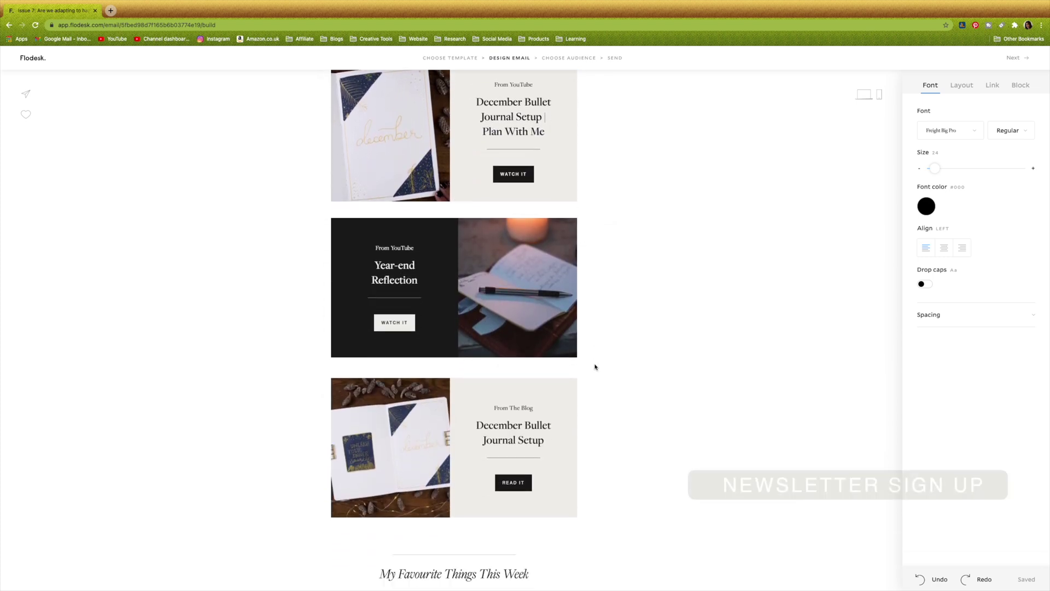
{"action": "scroll", "coordinate": [596, 366], "scroll_direction": "down", "scroll_amount": 5}
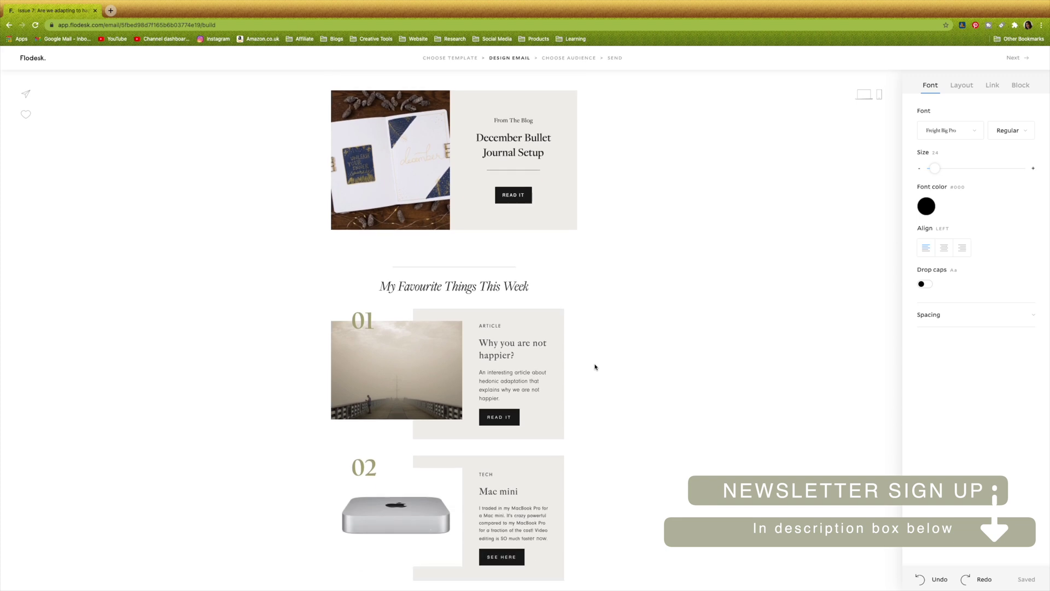
{"action": "scroll", "coordinate": [595, 367], "scroll_direction": "down", "scroll_amount": 6}
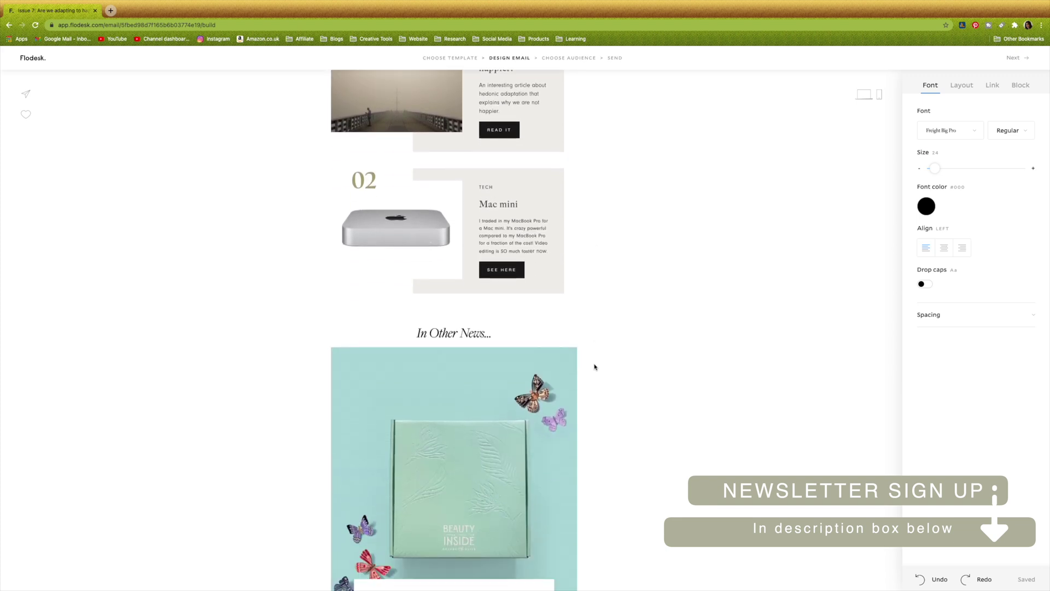
{"action": "scroll", "coordinate": [596, 366], "scroll_direction": "down", "scroll_amount": 14}
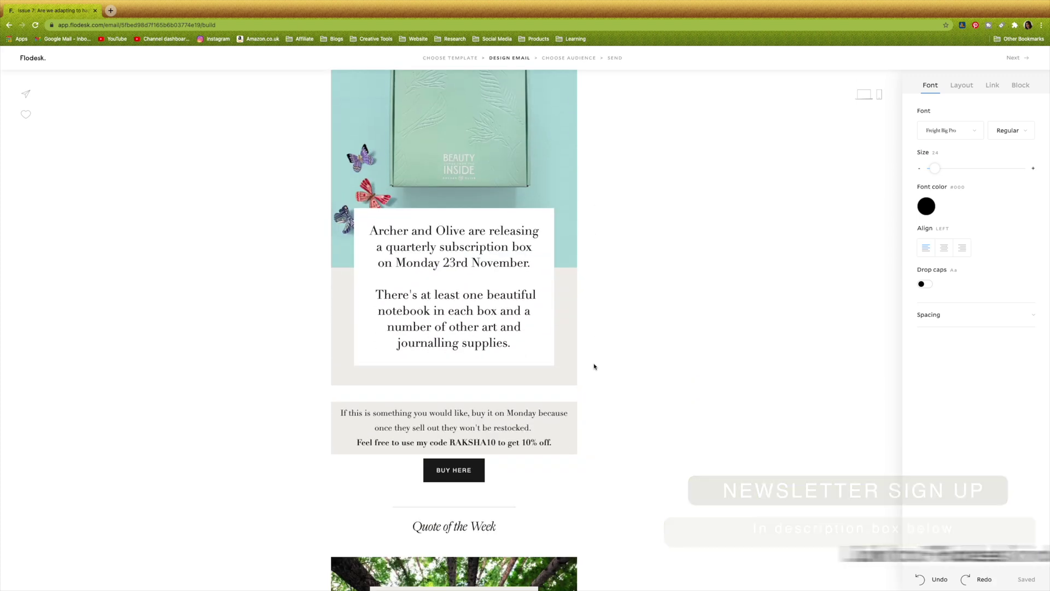
{"action": "scroll", "coordinate": [595, 367], "scroll_direction": "down", "scroll_amount": 1}
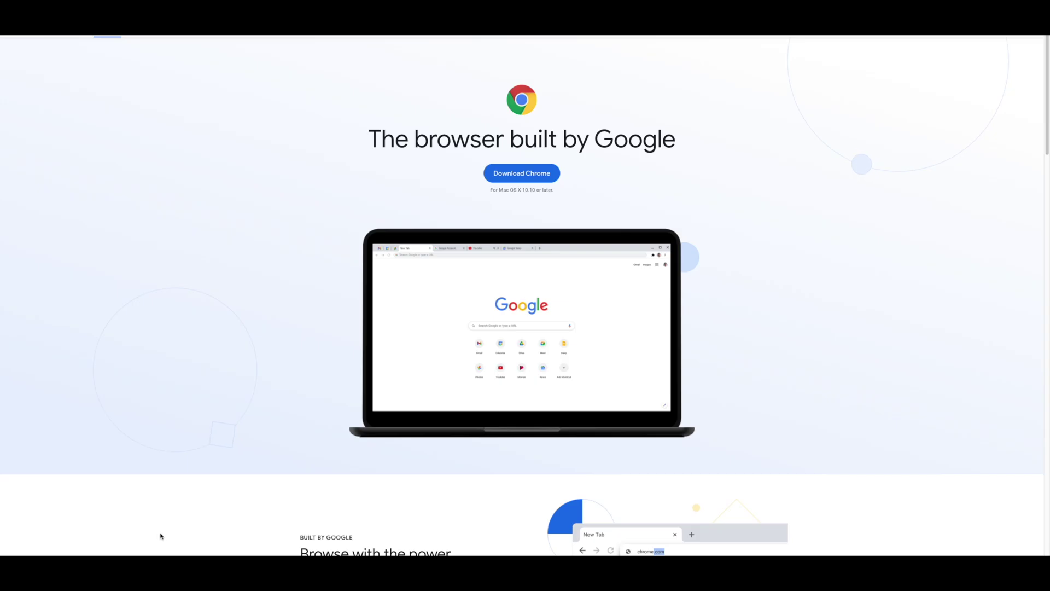
Step: Bring up the Intel-chip versus Apple-chip choice from the Download Chrome button
{"action": "left_click", "coordinate": [510, 176]}
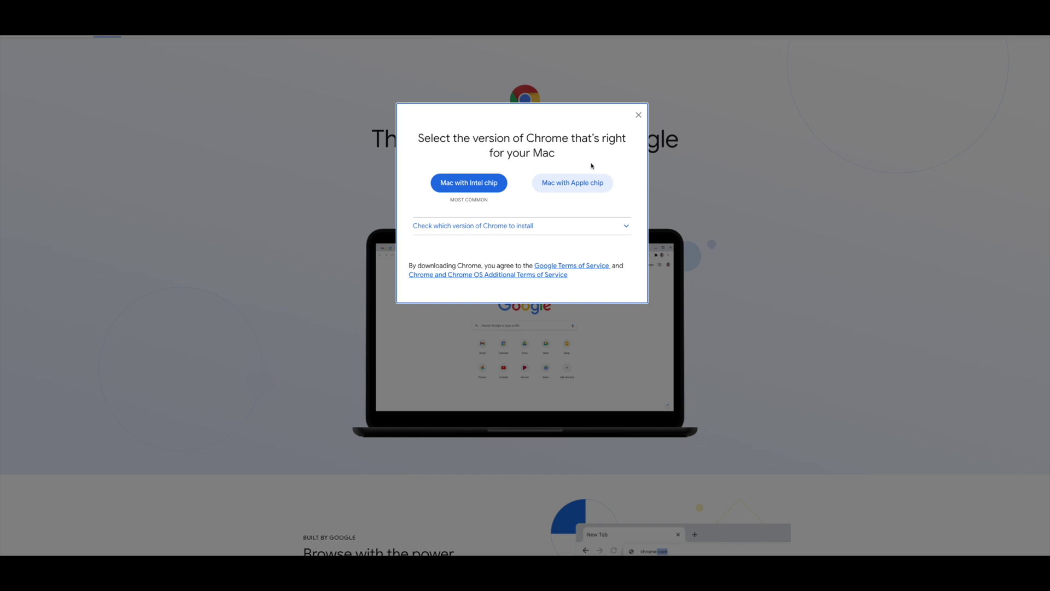